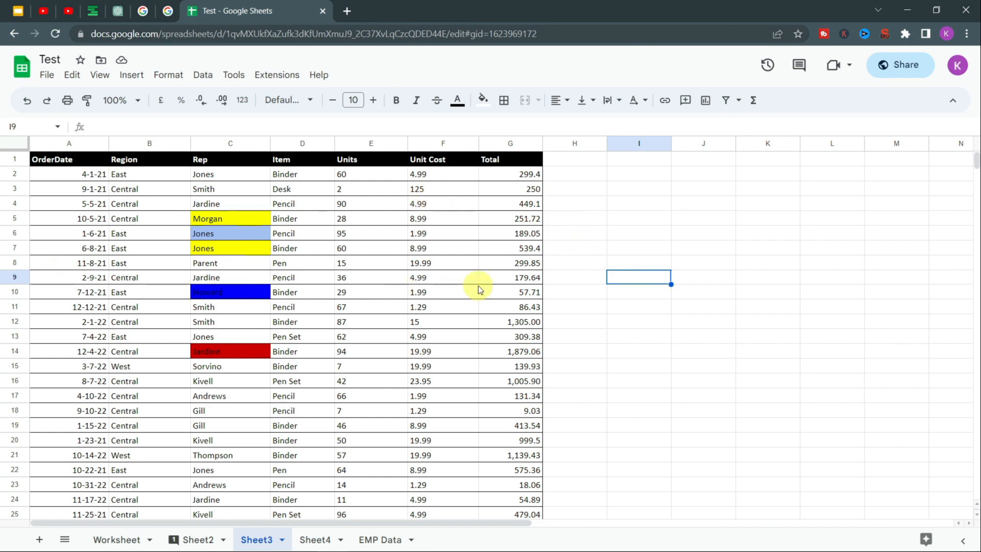
# Step: Create a filter across the entire sheet and undo it
pyautogui.click(556, 223)
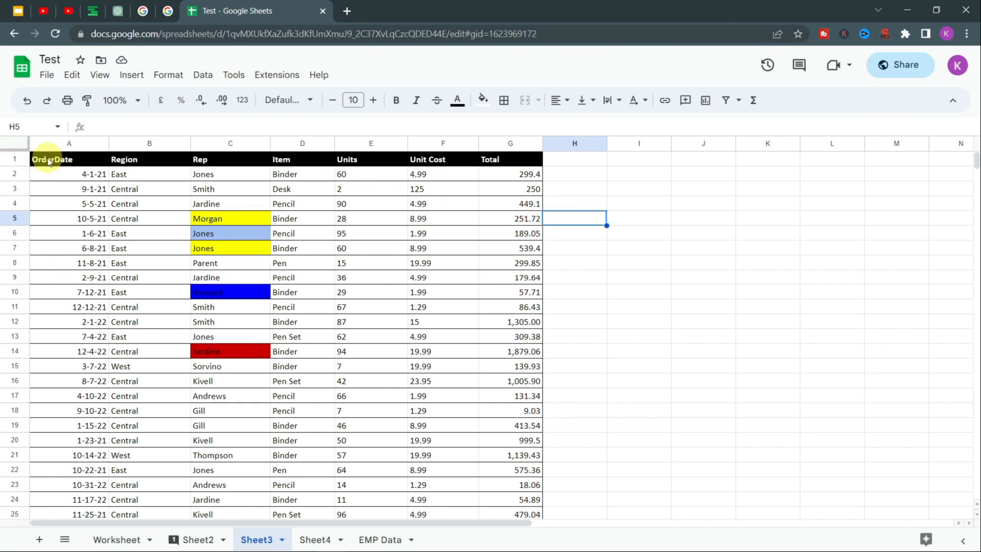
pyautogui.click(20, 145)
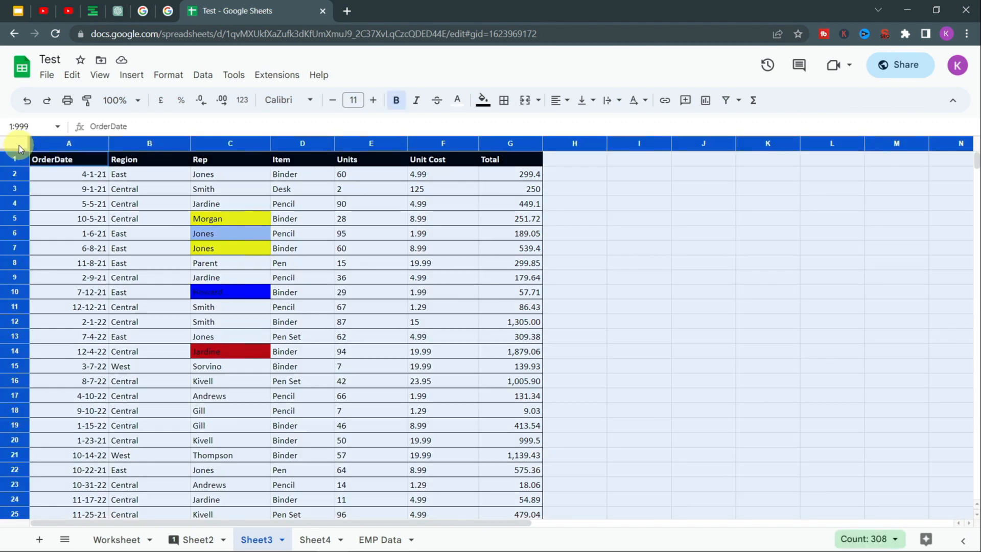
pyautogui.click(729, 100)
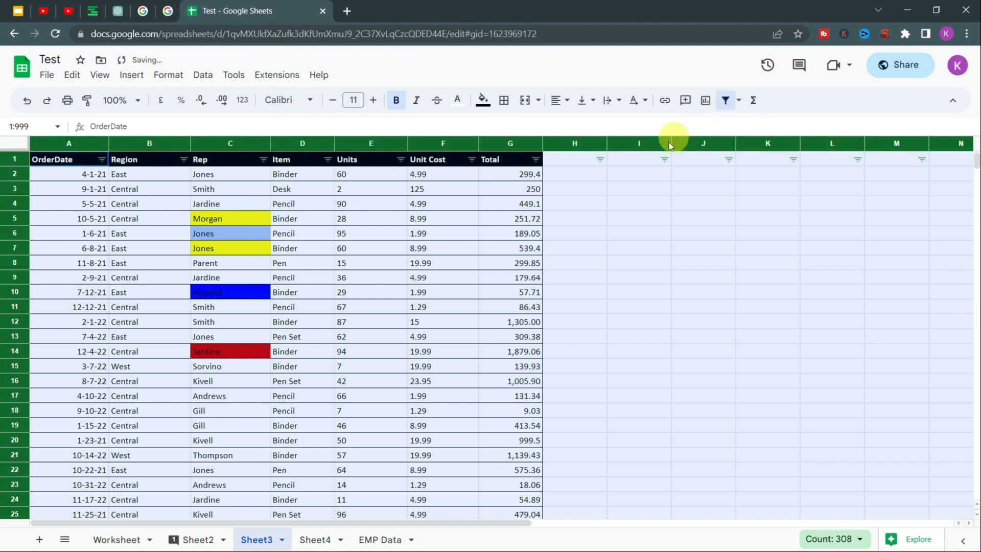
pyautogui.click(584, 322)
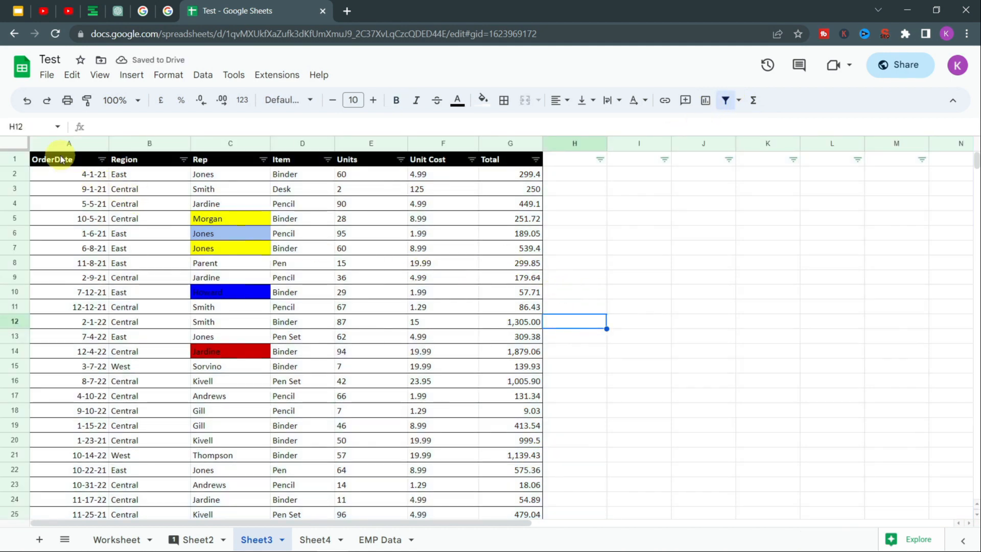
pyautogui.moveTo(60, 159); pyautogui.dragTo(526, 413)
pyautogui.click(659, 161)
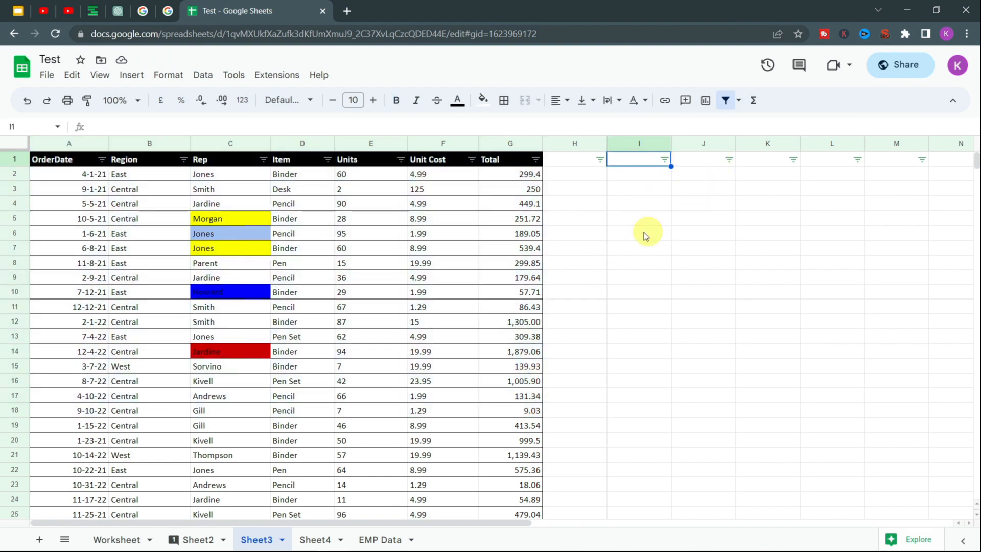
pyautogui.click(26, 104)
pyautogui.click(675, 264)
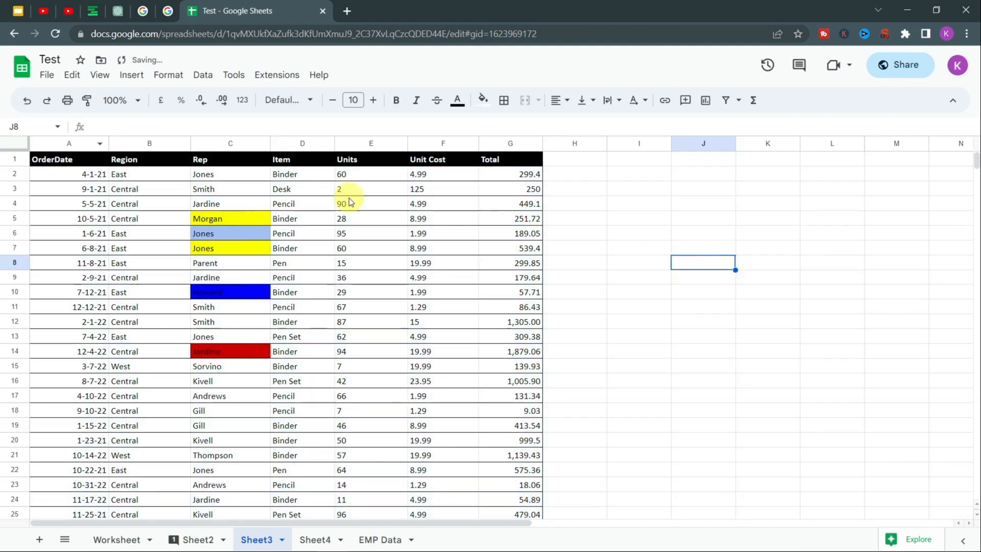
# Step: Create a filter on columns A through G only, covering OrderDate to Total
pyautogui.moveTo(64, 144); pyautogui.dragTo(508, 146)
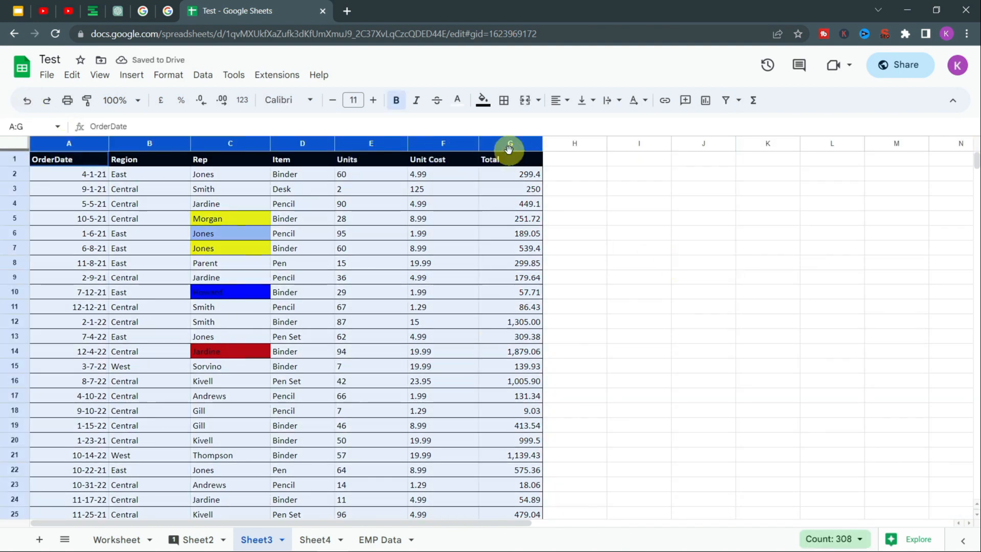
pyautogui.click(724, 103)
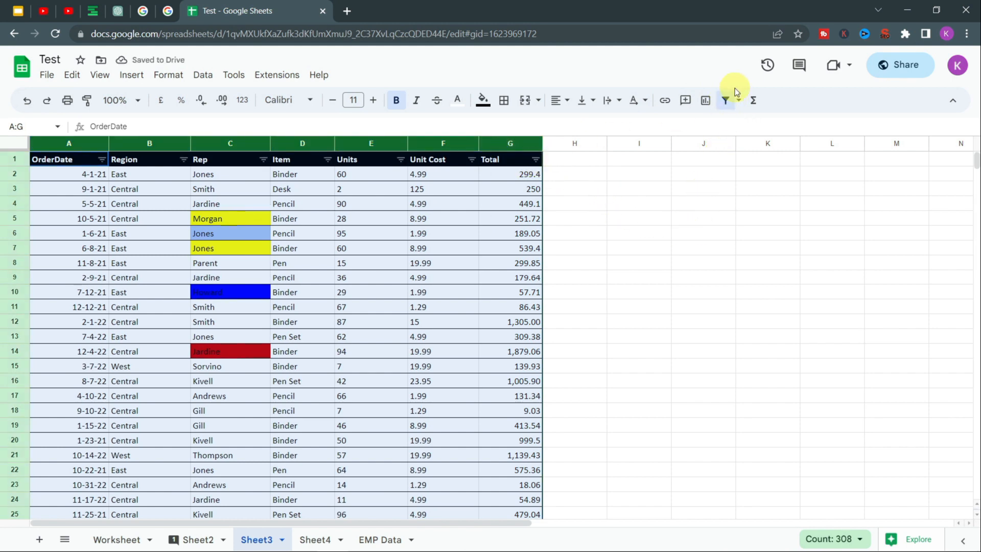
pyautogui.click(727, 101)
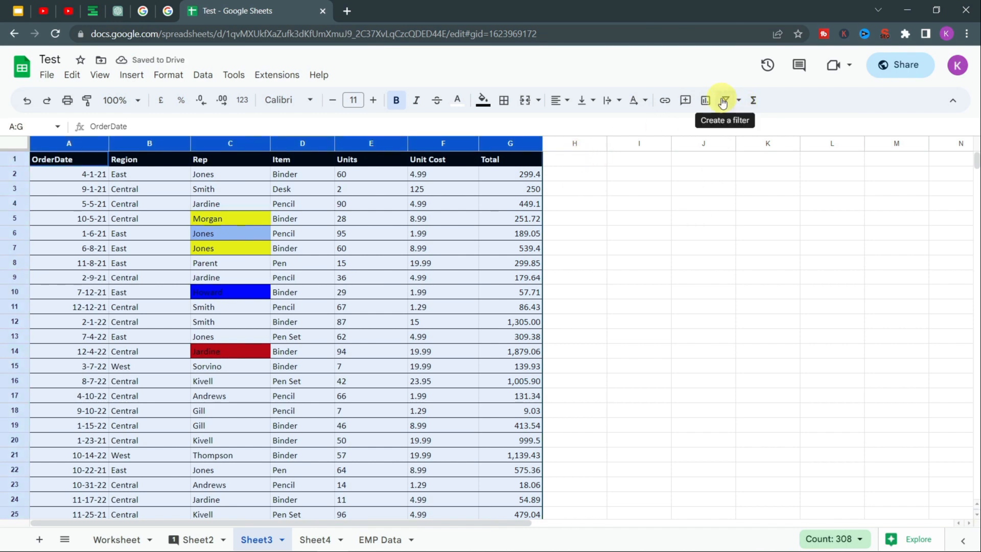
pyautogui.click(723, 102)
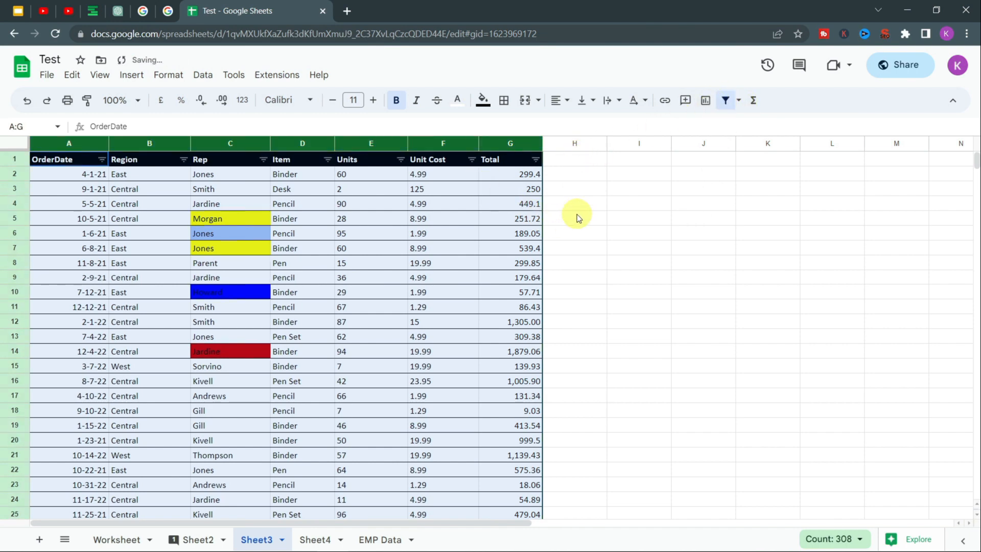
pyautogui.click(602, 231)
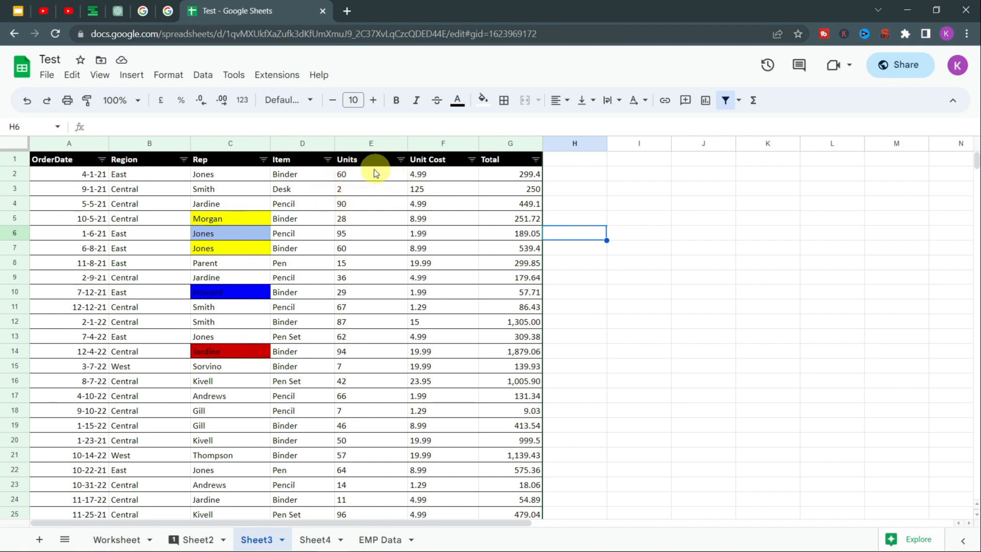
# Step: Sort the table by the Item column from A to Z and review the reordered rows
pyautogui.click(325, 160)
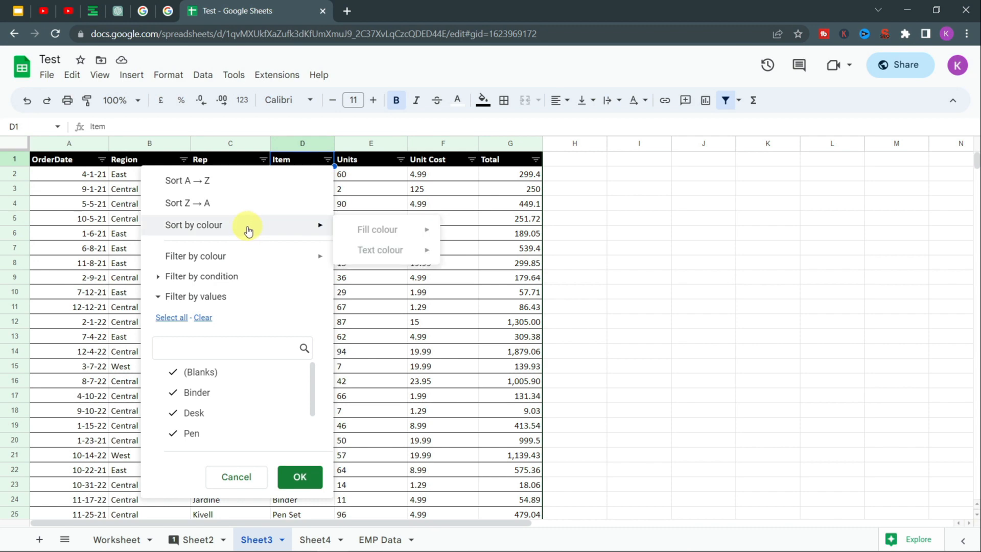
pyautogui.moveTo(256, 251)
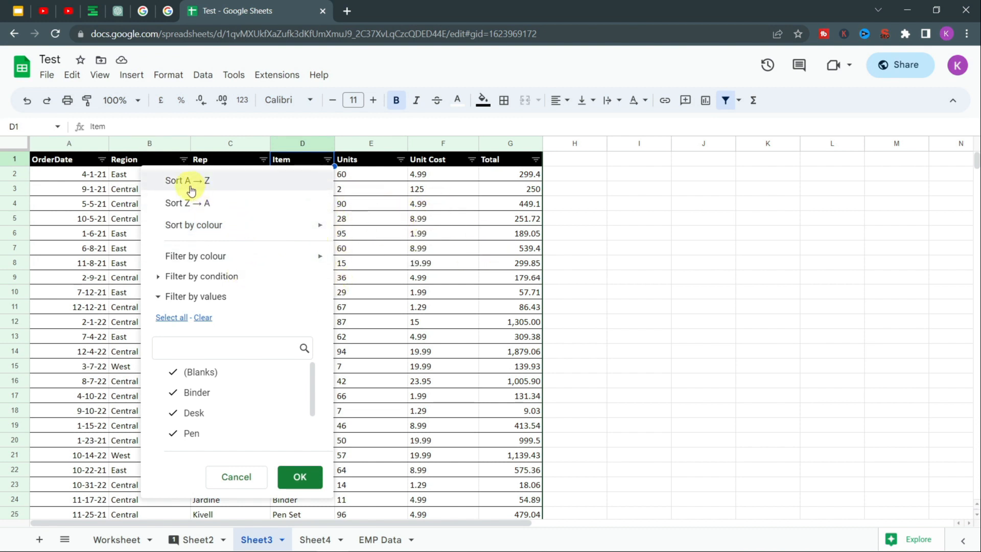
pyautogui.click(220, 187)
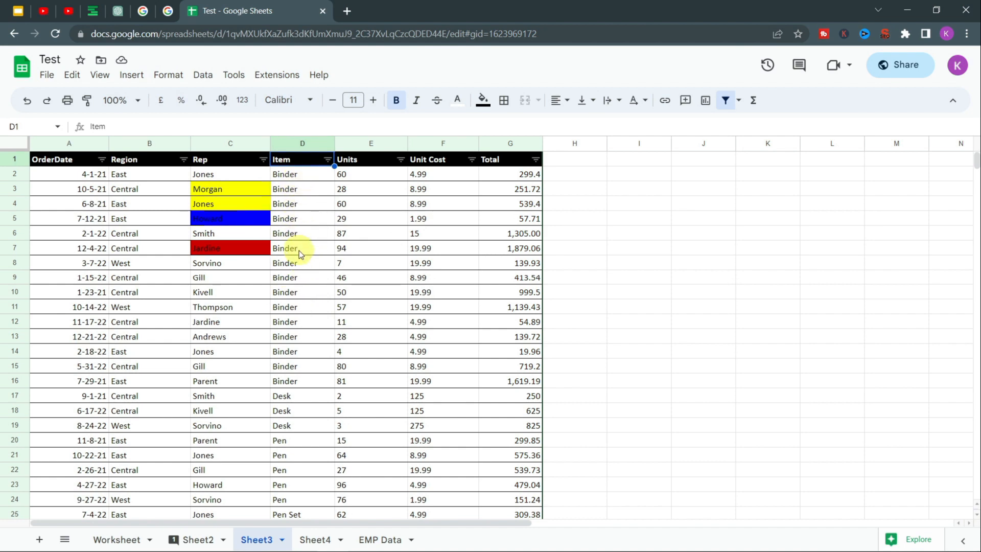
pyautogui.scroll(-5, 299, 251)
pyautogui.scroll(5, 299, 251)
pyautogui.scroll(-2, 286, 322)
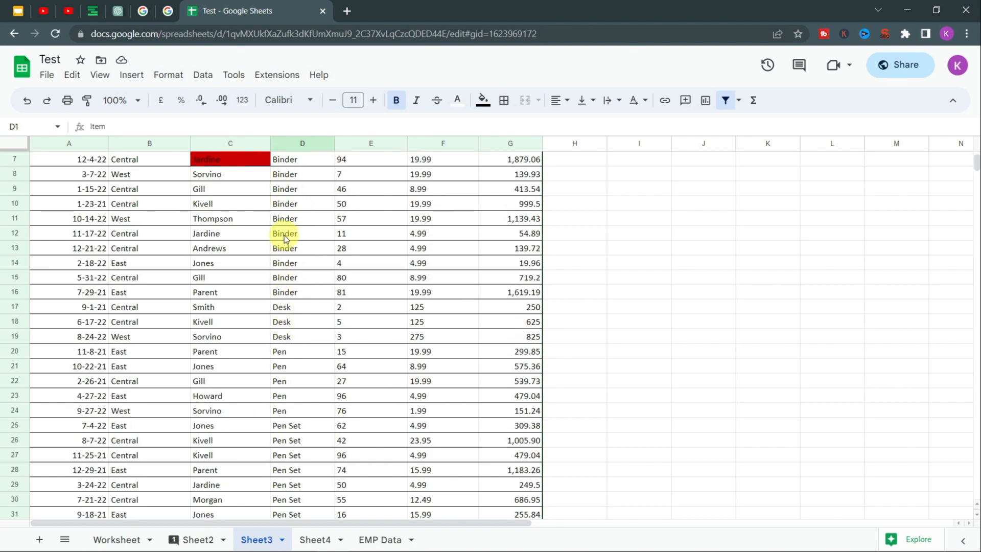
pyautogui.scroll(-6, 281, 388)
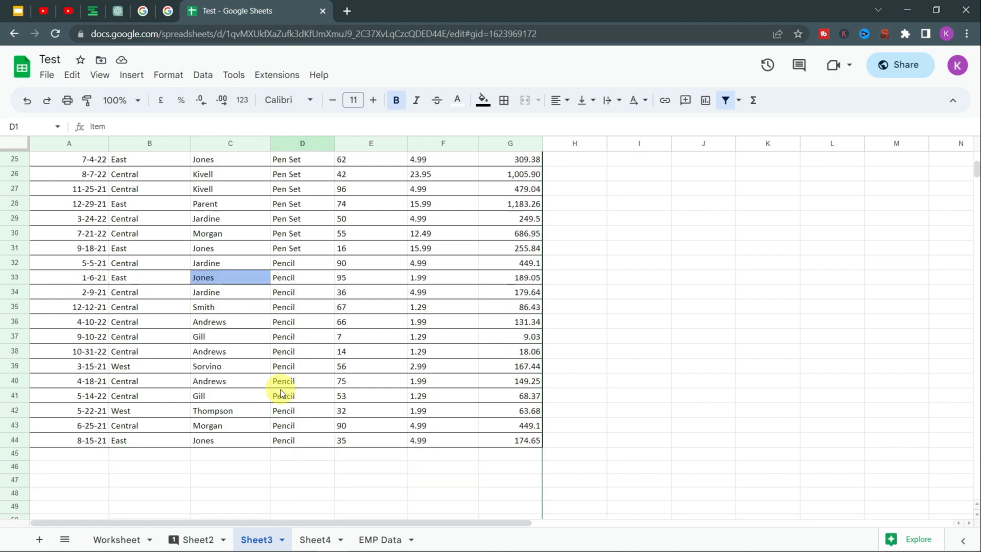
pyautogui.scroll(8, 281, 393)
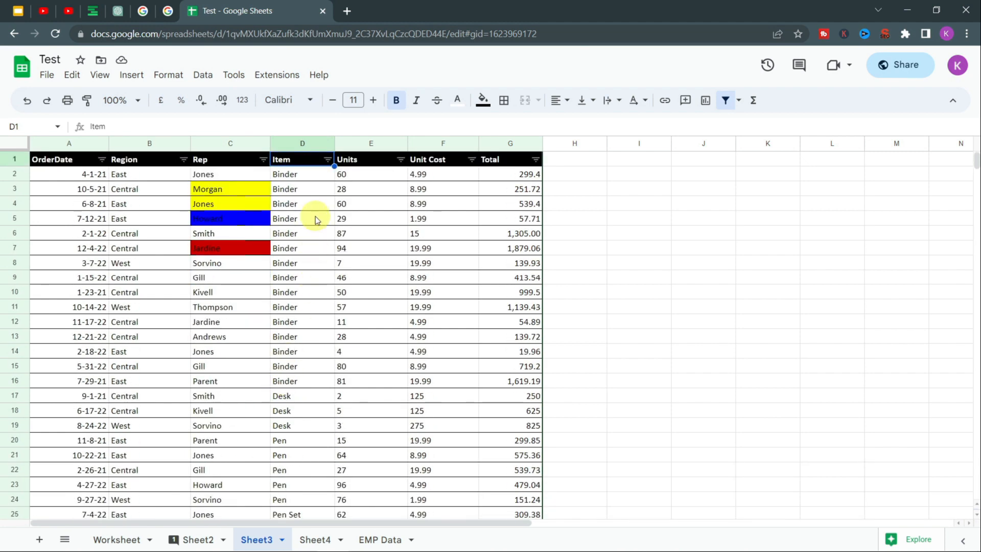
# Step: Sort the table by the Item column from Z to A, and undo the Item sorts
pyautogui.click(328, 159)
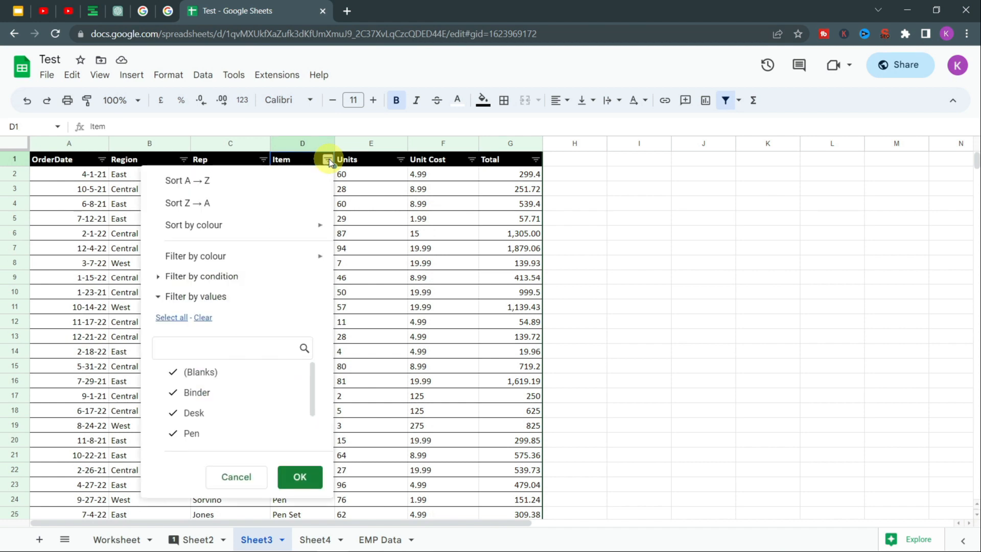
pyautogui.click(189, 202)
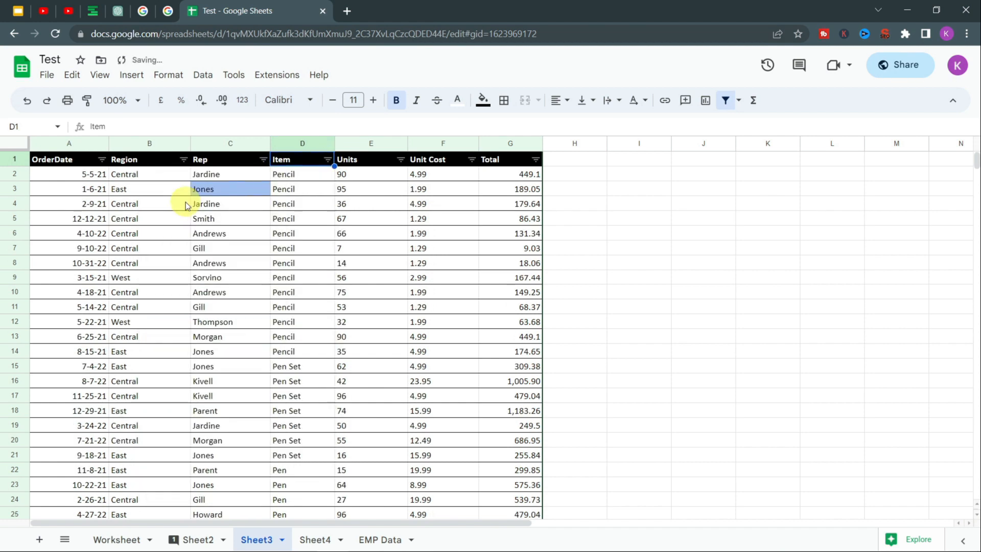
pyautogui.scroll(-8, 306, 271)
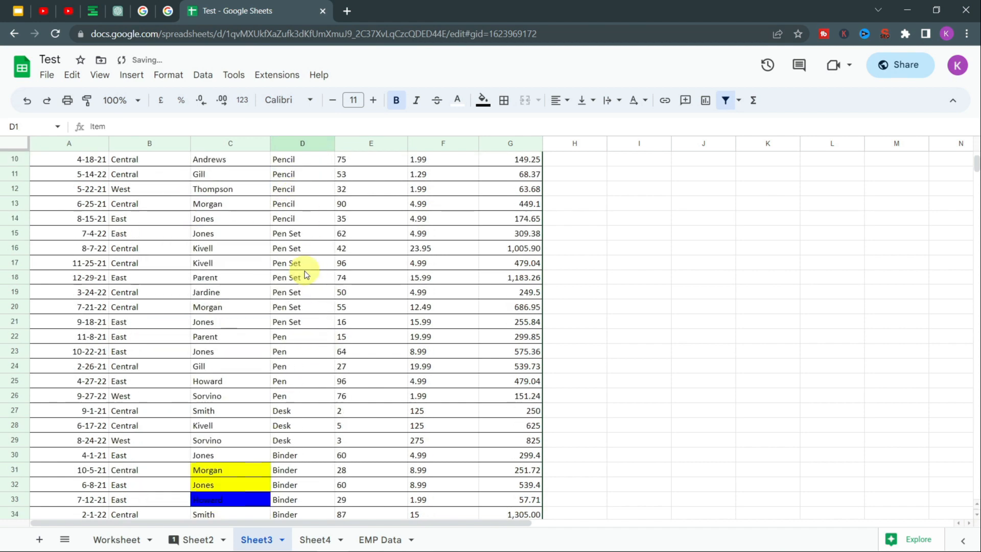
pyautogui.scroll(8, 306, 274)
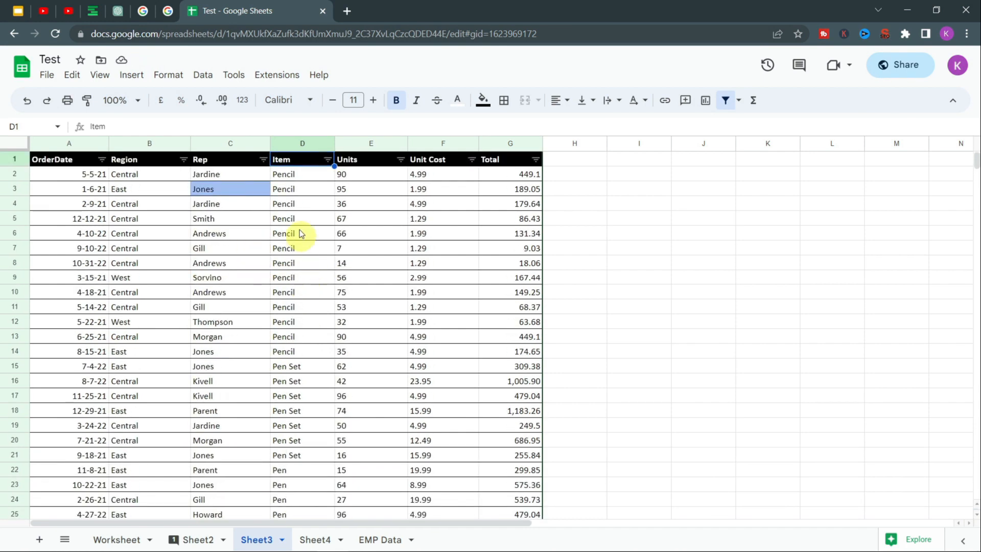
pyautogui.click(27, 101)
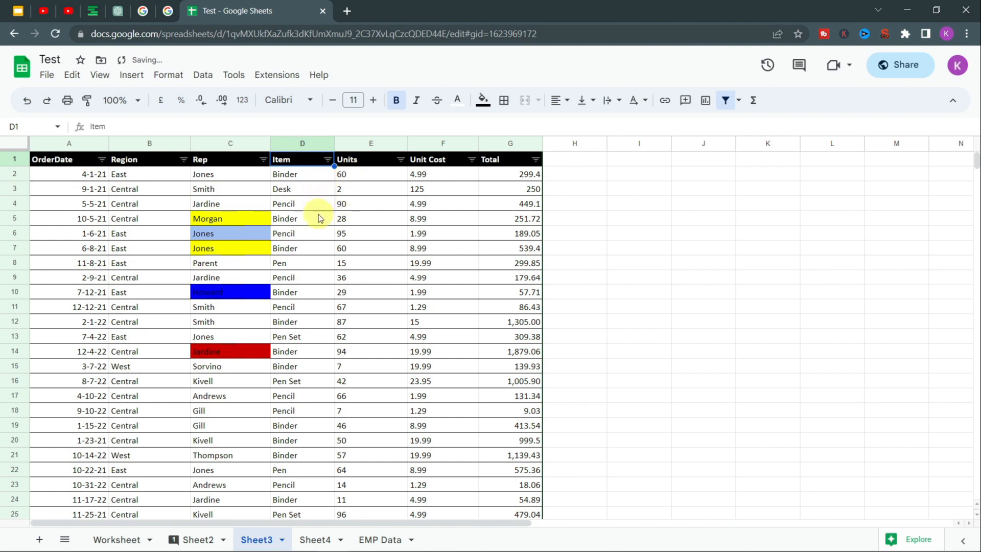
# Step: Examine the Item column's sorting options and the equivalent commands for sorting the whole sheet
pyautogui.click(328, 160)
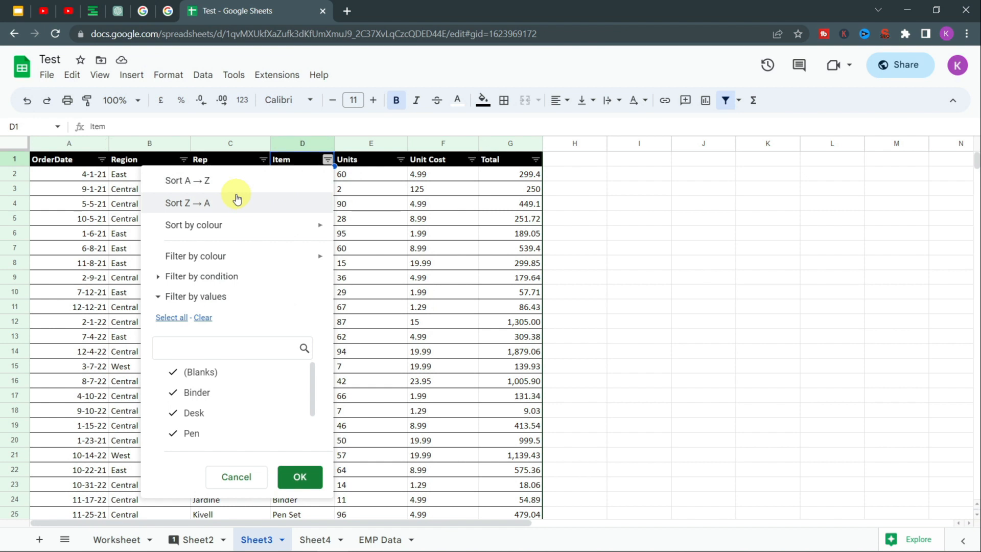
pyautogui.click(203, 75)
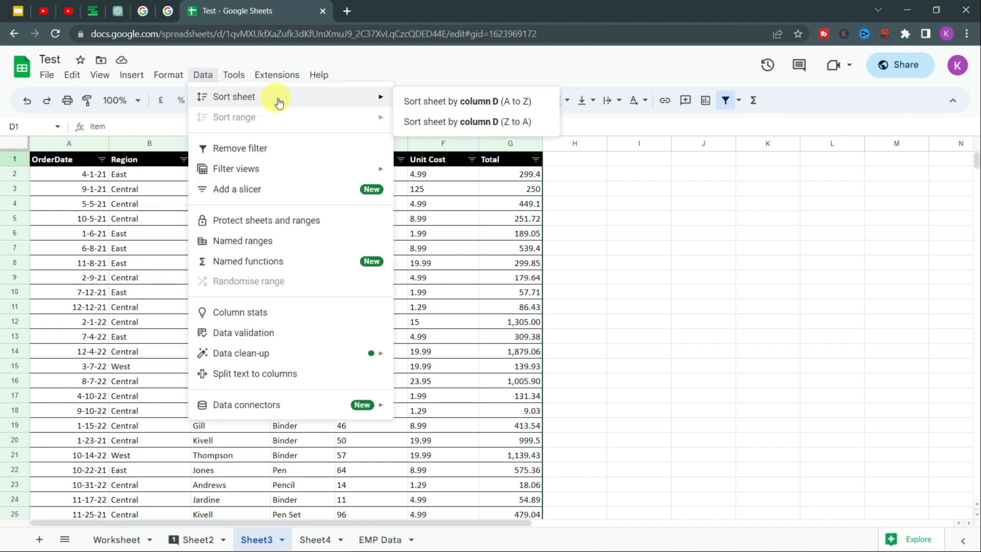
pyautogui.click(648, 195)
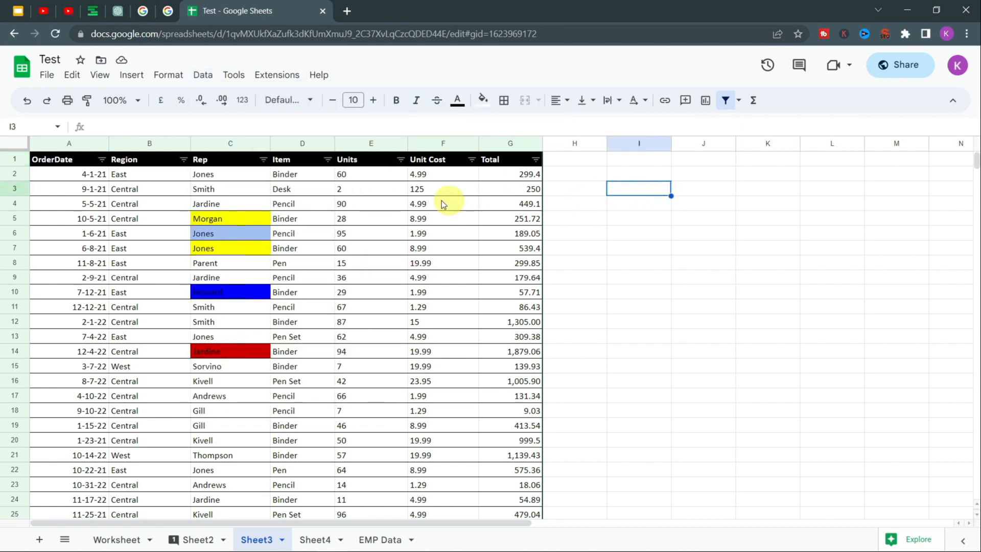
# Step: Examine the sort-by-colour and filter-by-colour options for the Item column
pyautogui.click(327, 159)
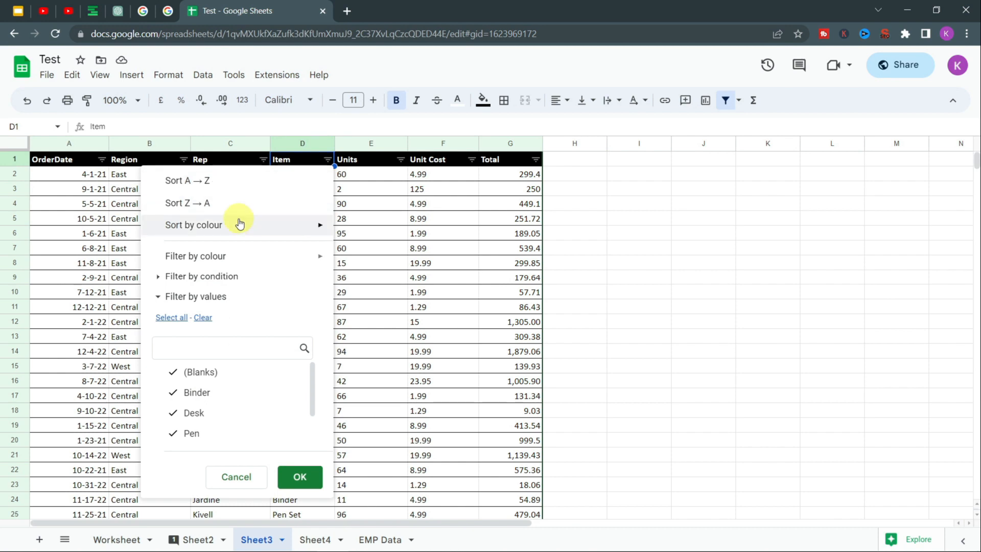
pyautogui.moveTo(236, 226)
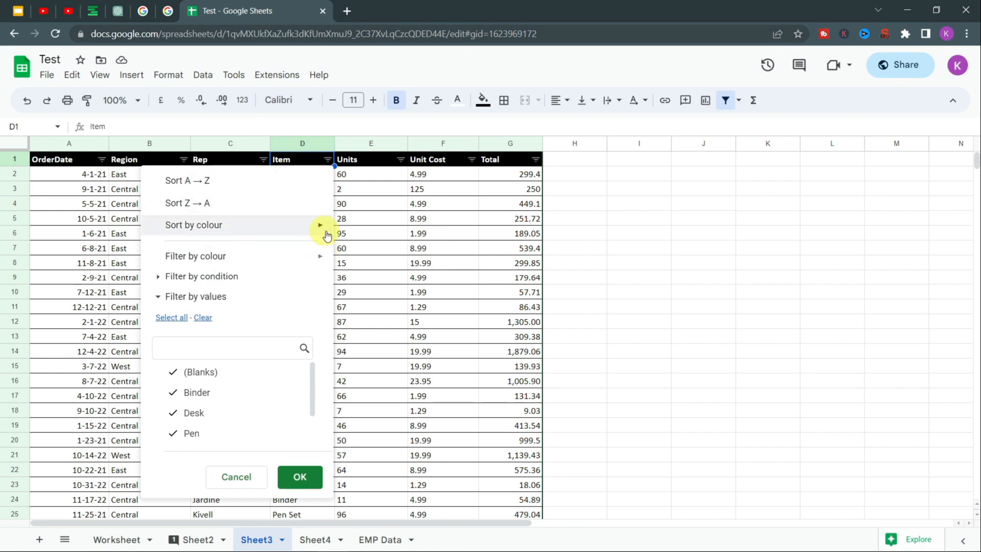
pyautogui.click(401, 248)
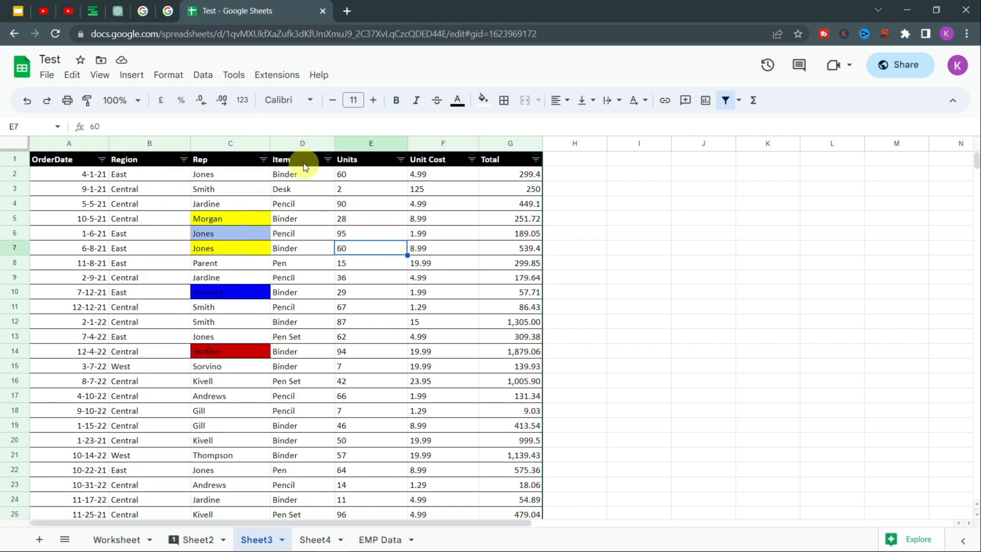
pyautogui.click(306, 135)
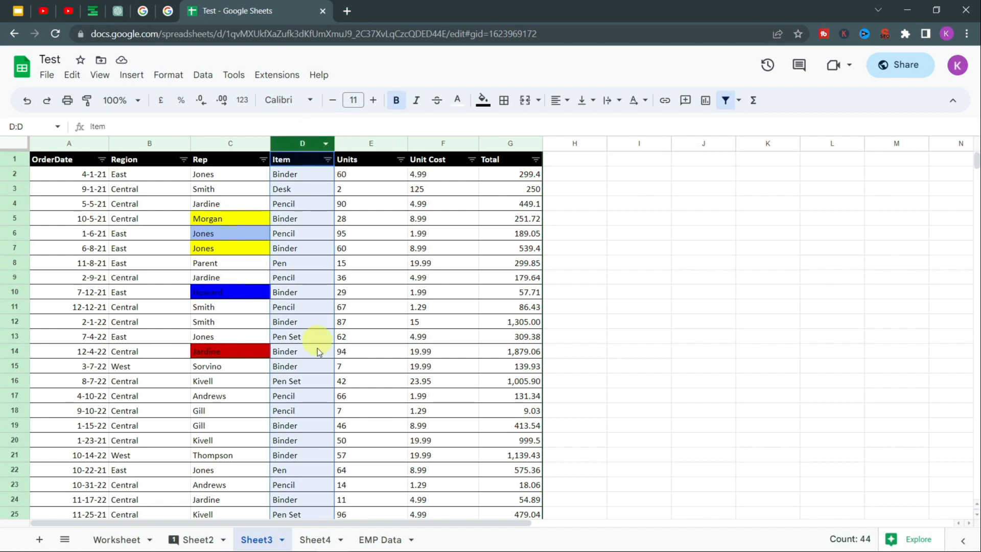
pyautogui.click(390, 273)
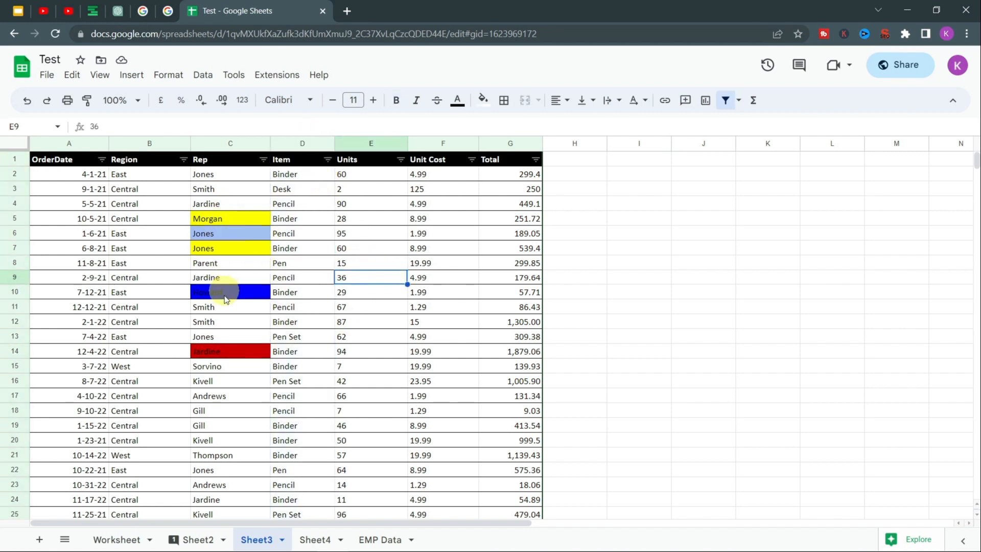
pyautogui.click(327, 159)
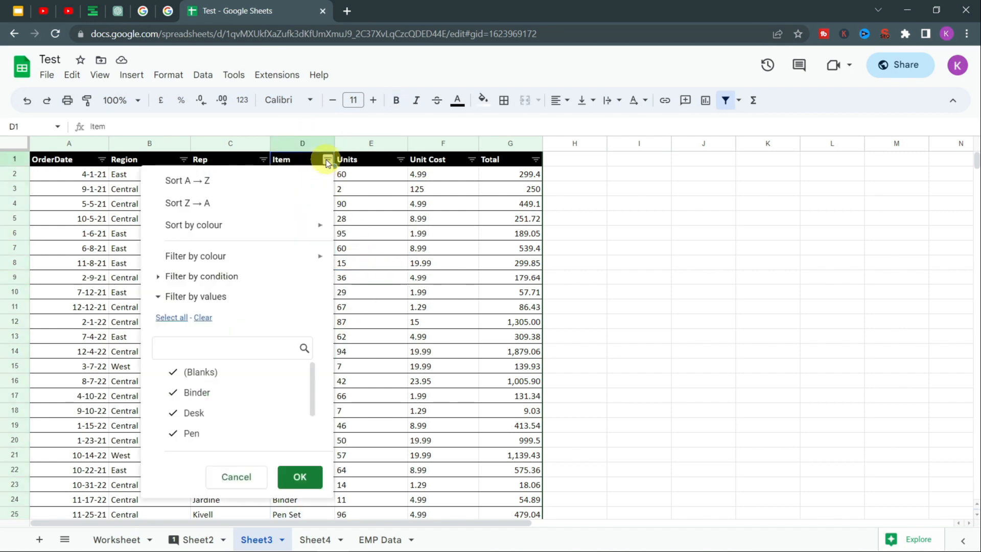
pyautogui.moveTo(284, 225)
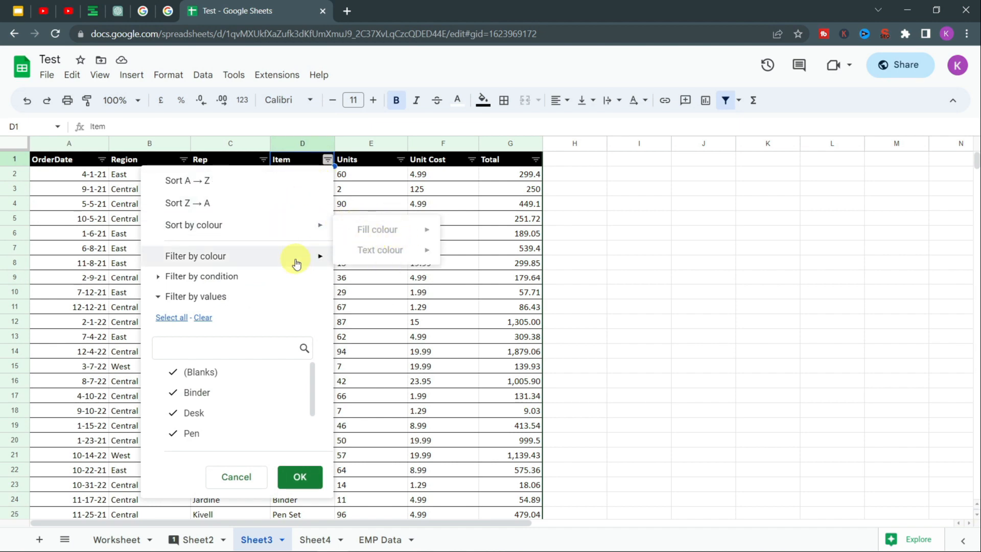
pyautogui.moveTo(319, 257)
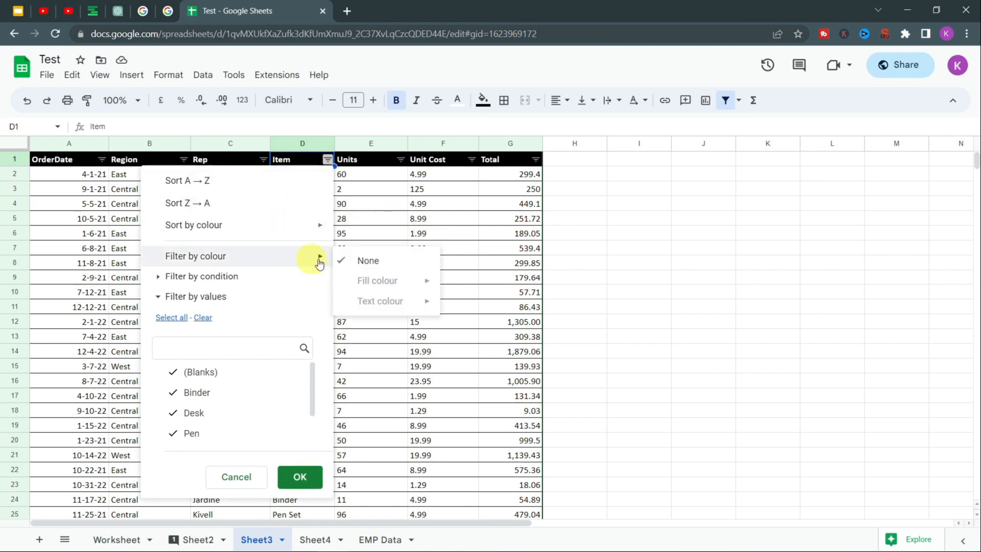
pyautogui.click(733, 234)
# Step: Sort the table by yellow fill colour in the Rep column, and undo that sort
pyautogui.click(228, 160)
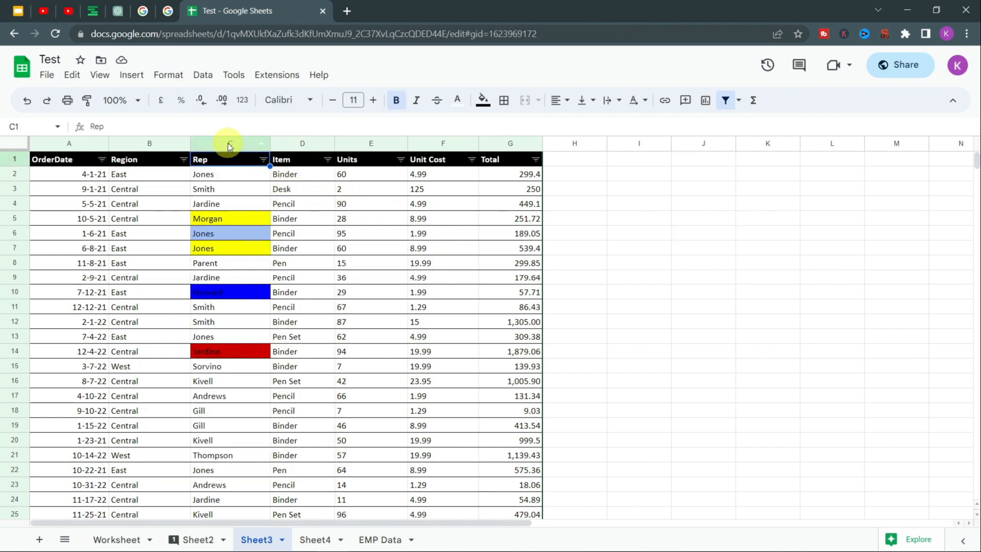
pyautogui.click(264, 160)
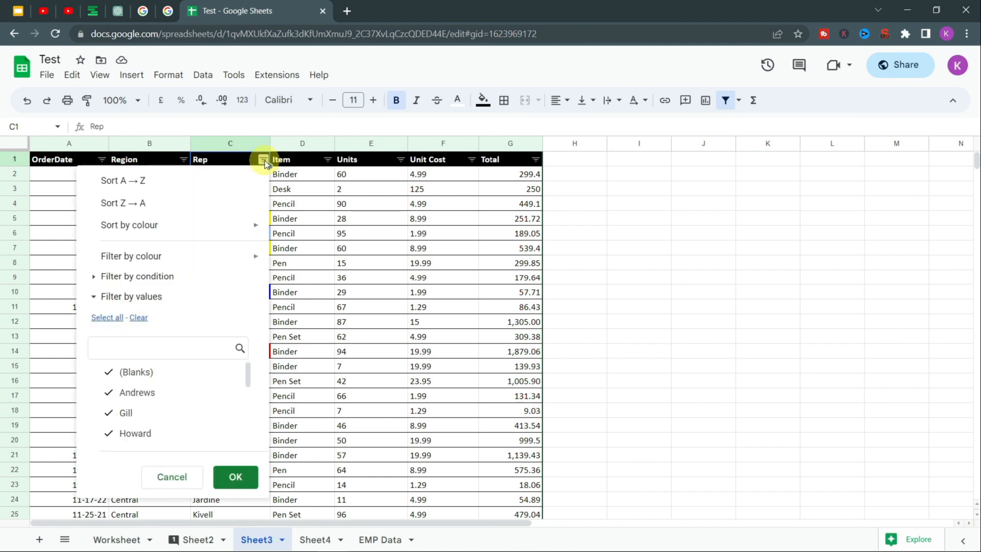
pyautogui.moveTo(212, 225)
pyautogui.moveTo(312, 232)
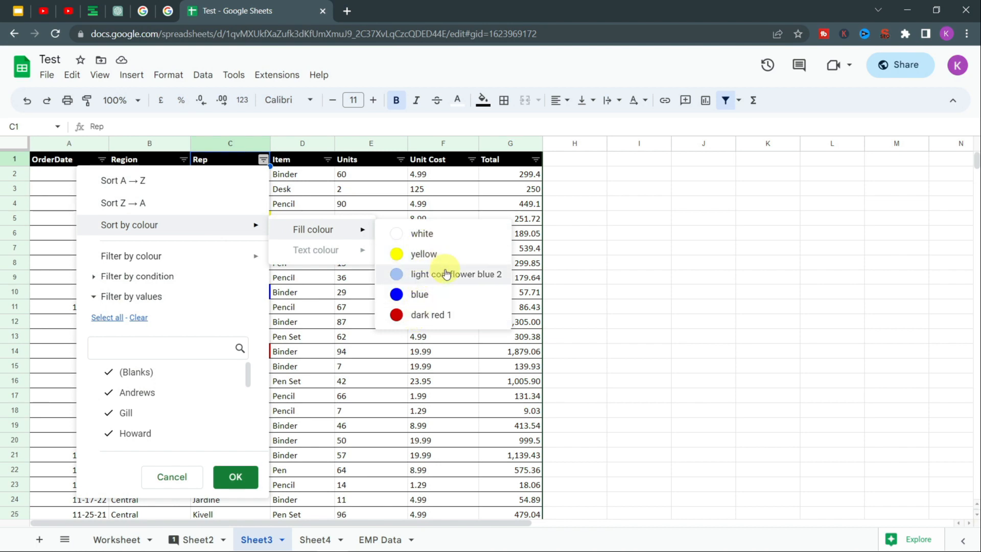
pyautogui.click(434, 258)
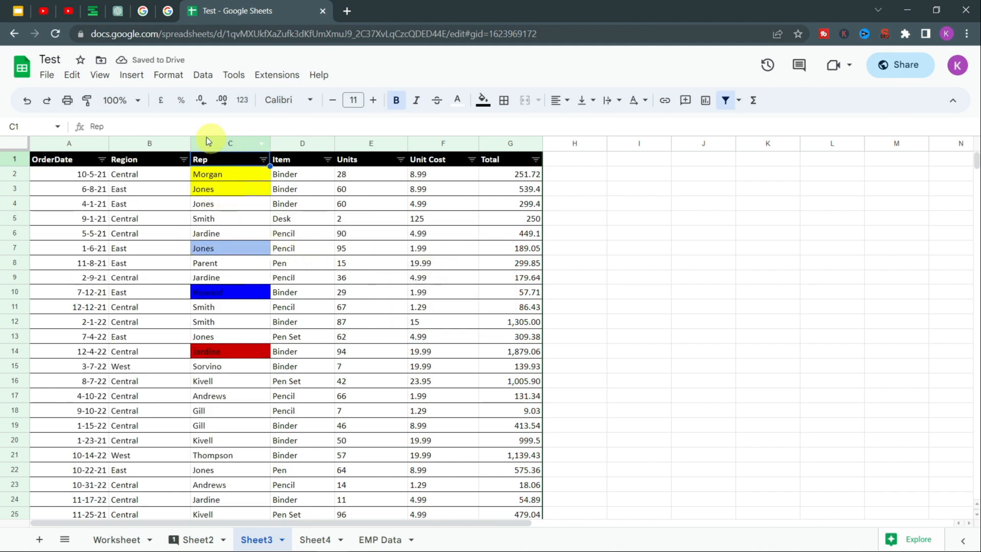
pyautogui.click(26, 100)
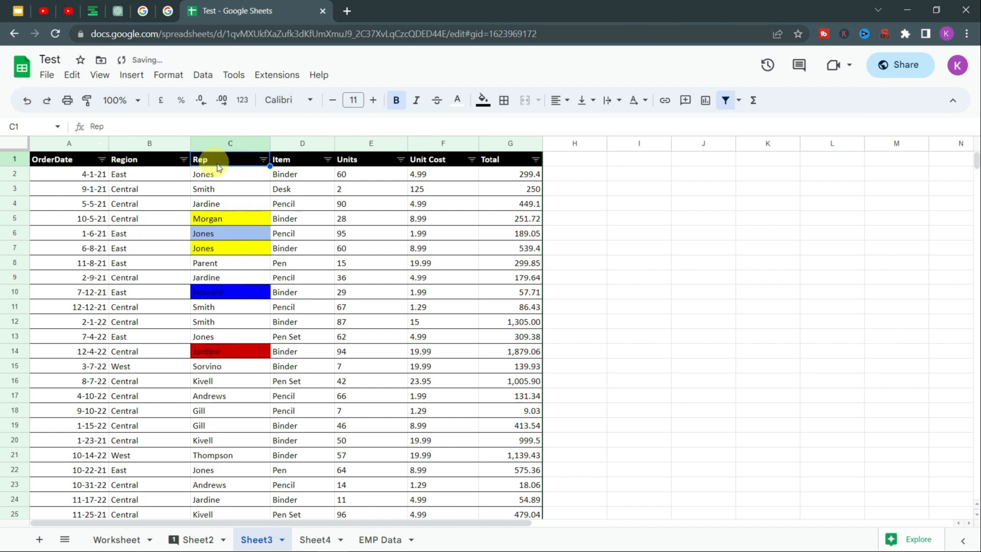
# Step: Sort the table by blue fill colour in the Rep column, and undo that sort
pyautogui.click(263, 160)
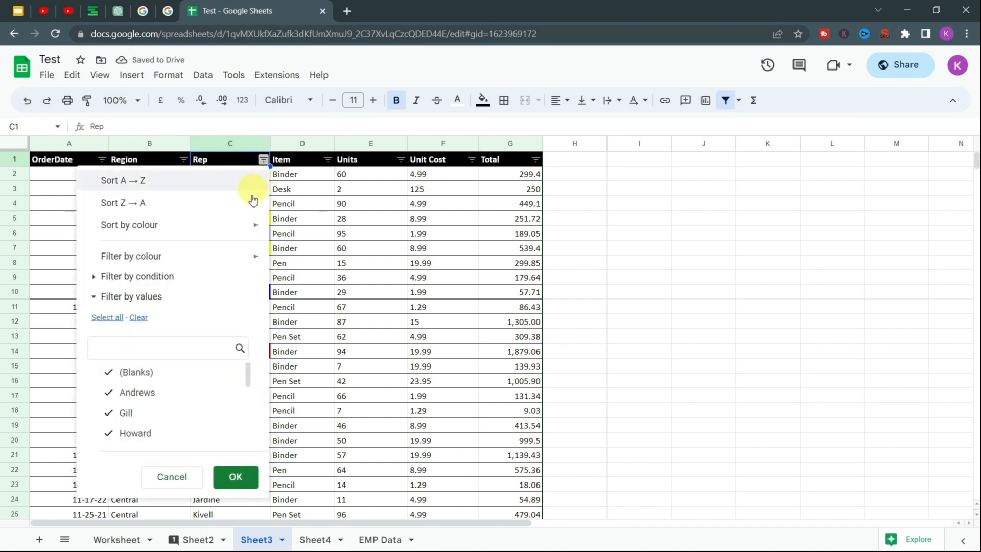
pyautogui.moveTo(244, 229)
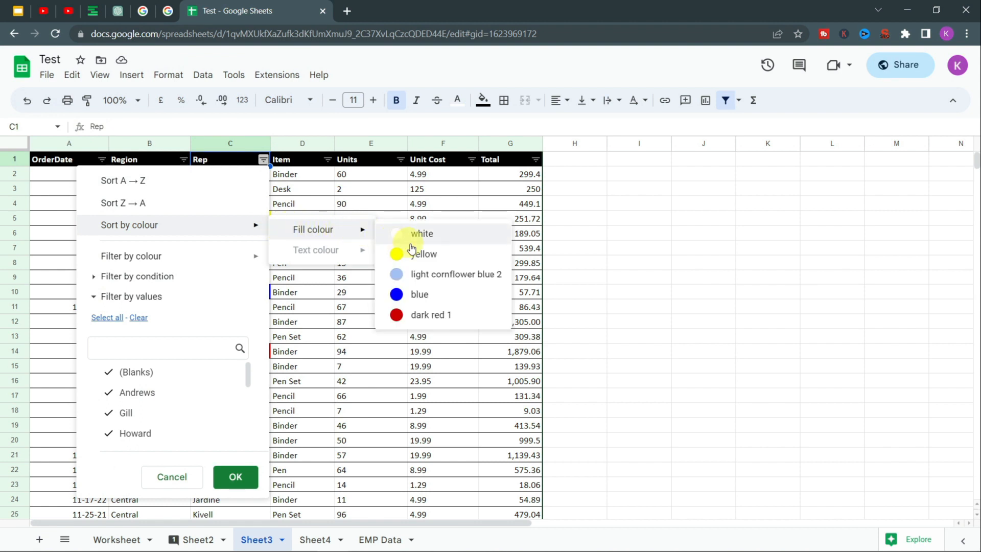
pyautogui.click(417, 299)
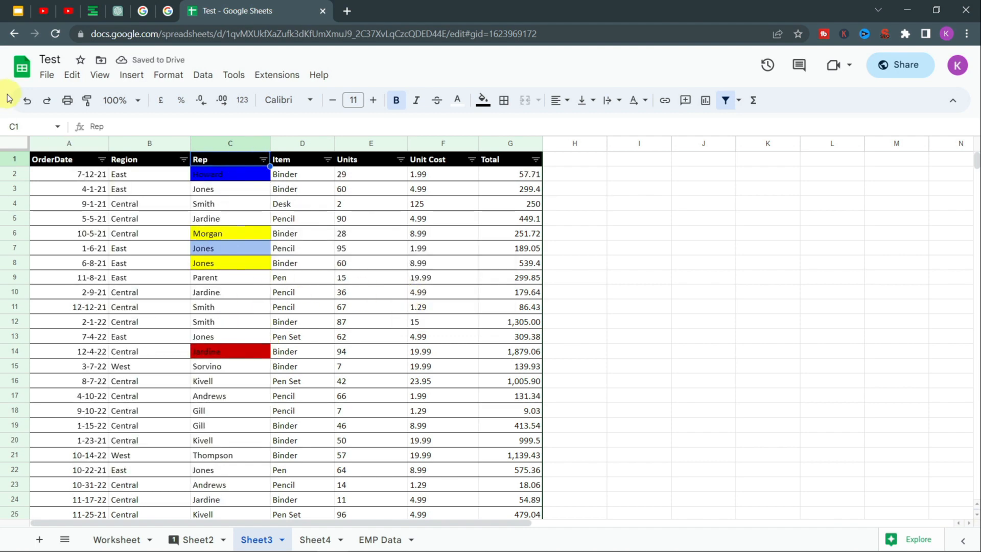
pyautogui.click(25, 101)
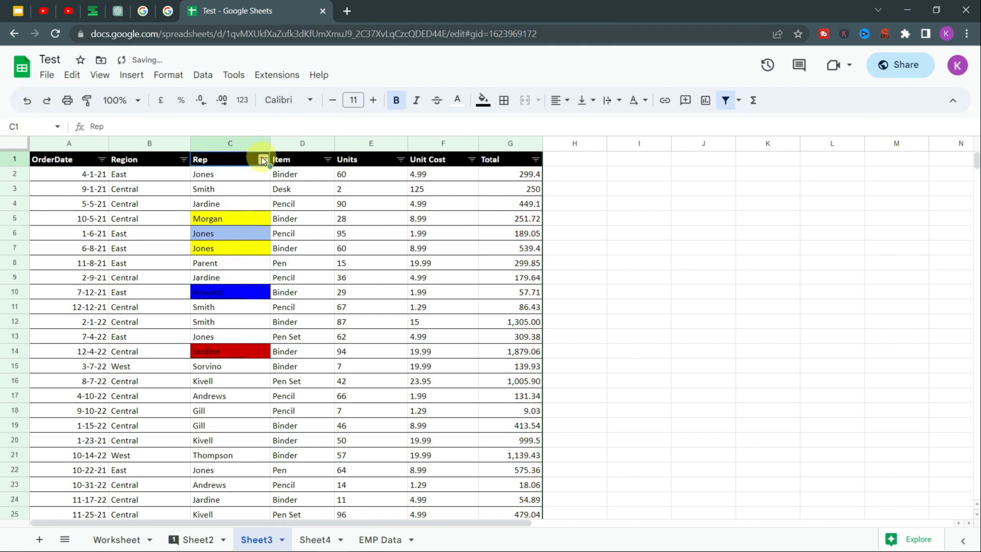
# Step: Filter the Rep column by fill colour to show only the yellow cells
pyautogui.click(263, 160)
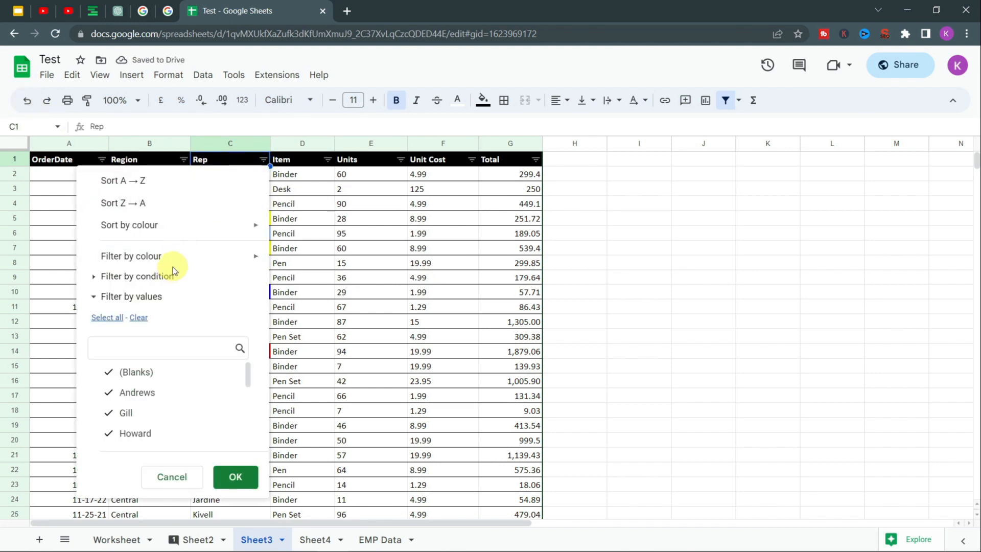
pyautogui.moveTo(230, 256)
pyautogui.moveTo(328, 284)
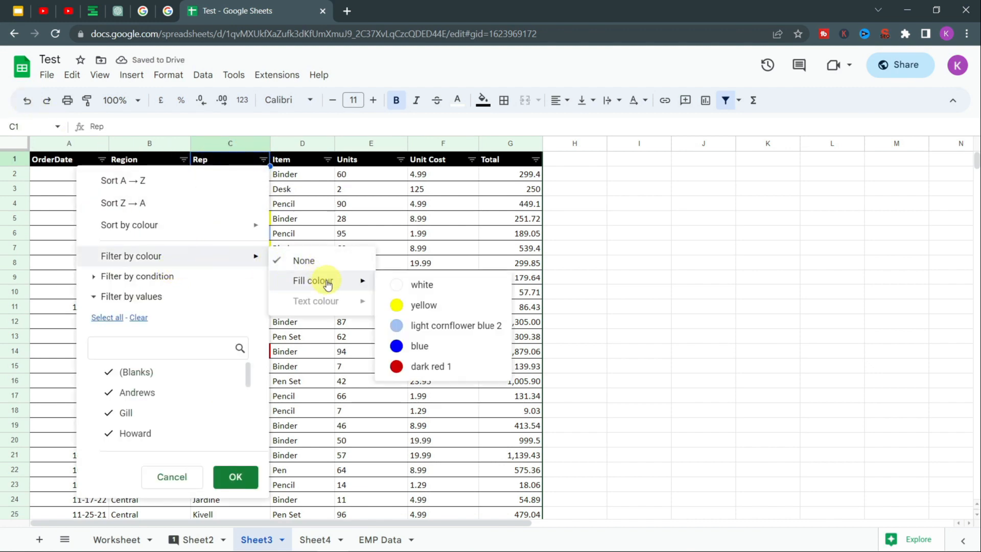
pyautogui.click(417, 306)
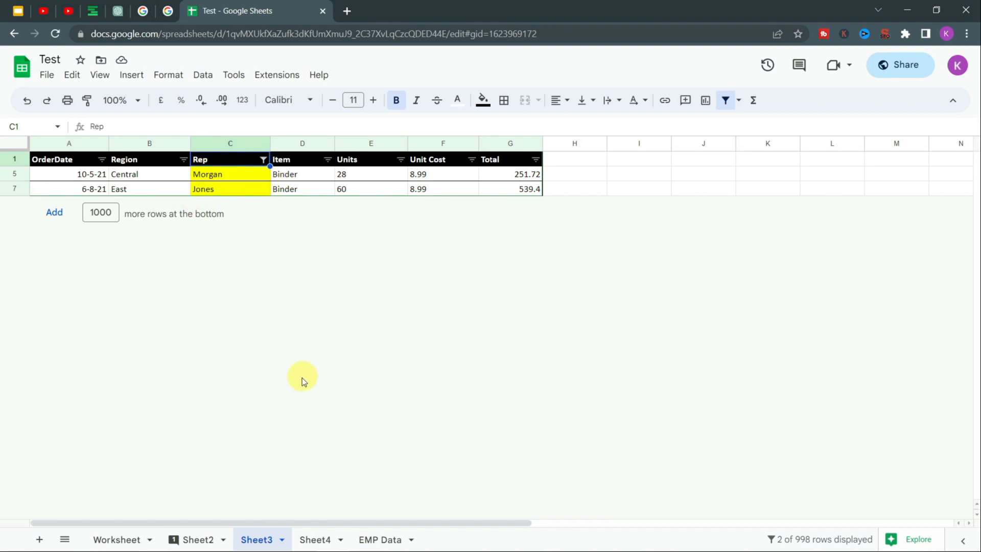
pyautogui.click(454, 328)
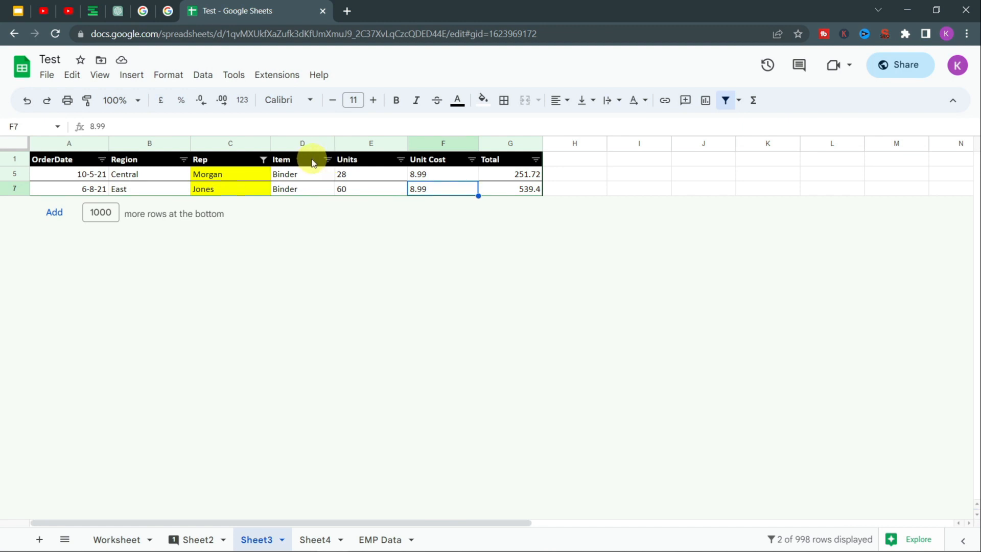
# Step: Switch the Rep column's fill colour filter to blue, and clear the colour filter by setting it to None
pyautogui.click(264, 160)
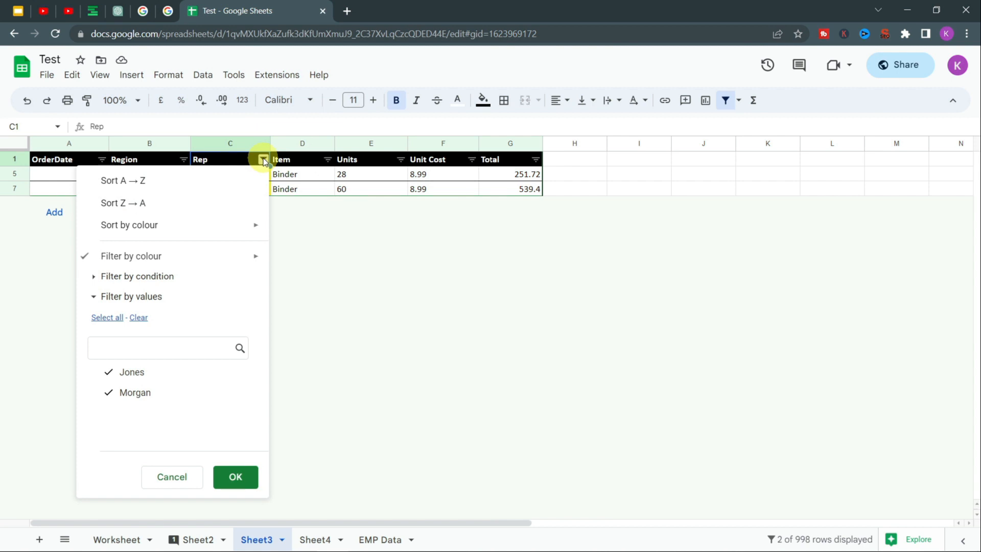
pyautogui.moveTo(109, 256)
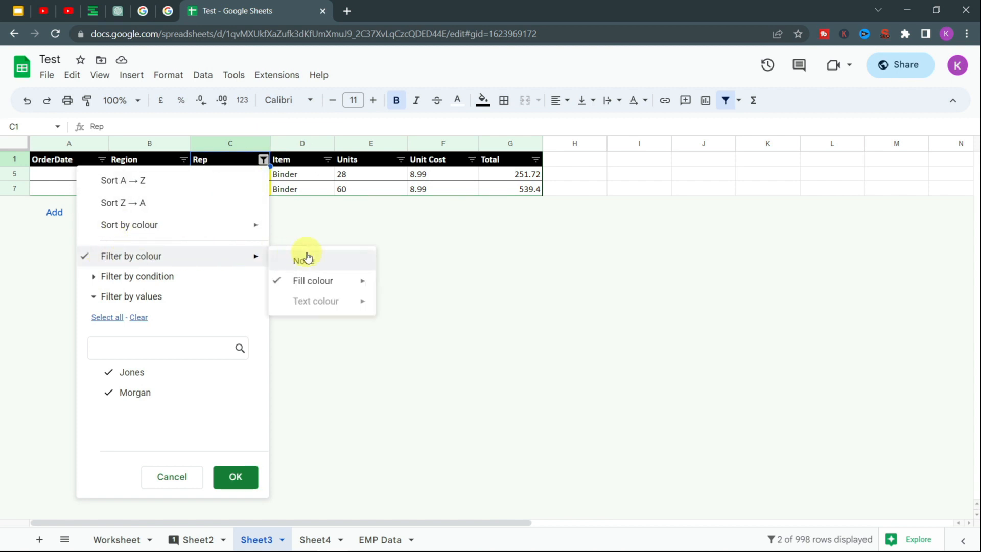
pyautogui.moveTo(320, 280)
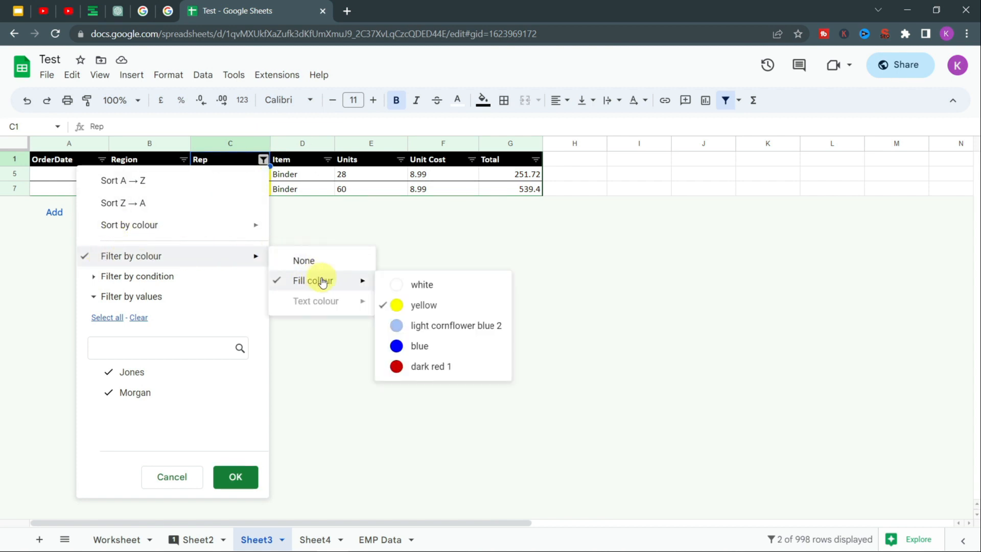
pyautogui.click(419, 345)
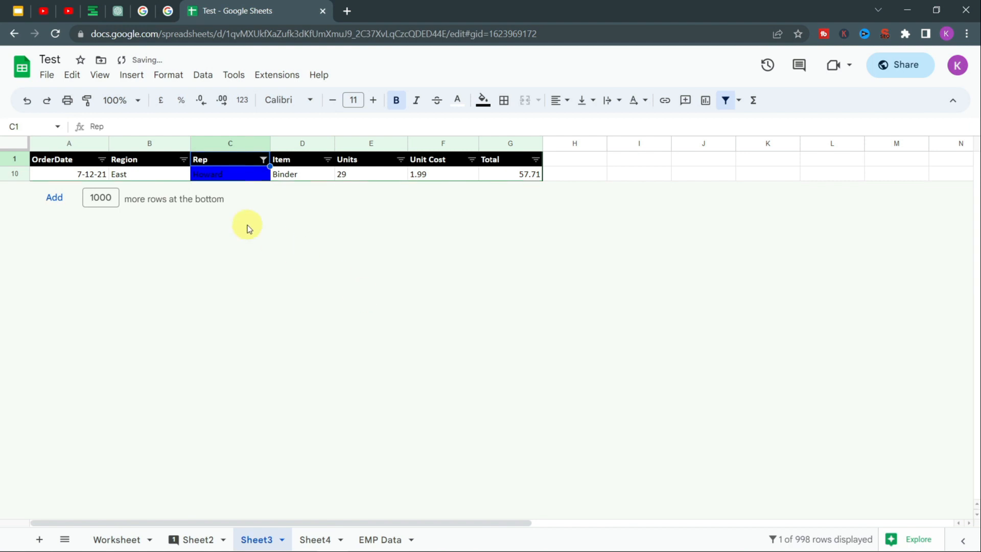
pyautogui.click(264, 159)
pyautogui.moveTo(230, 256)
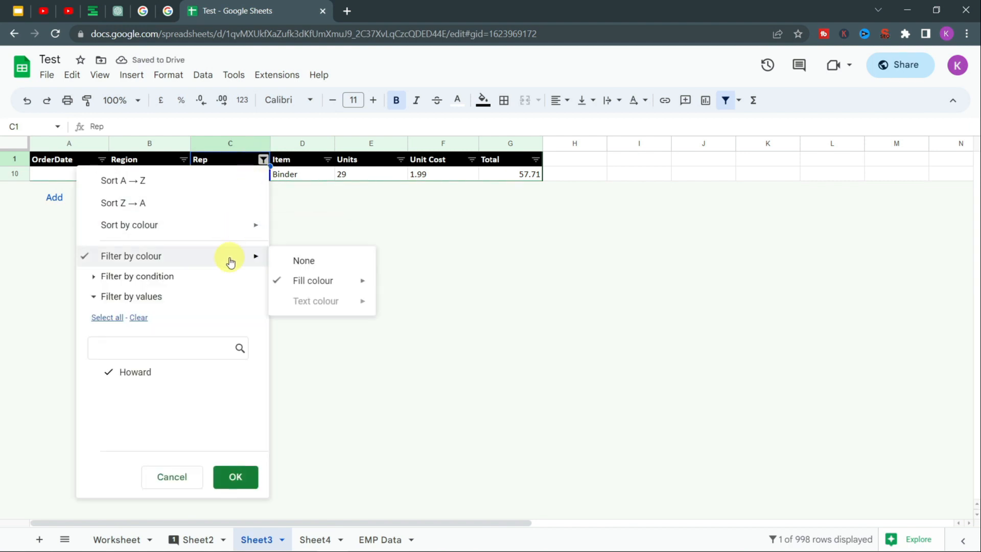
pyautogui.click(304, 261)
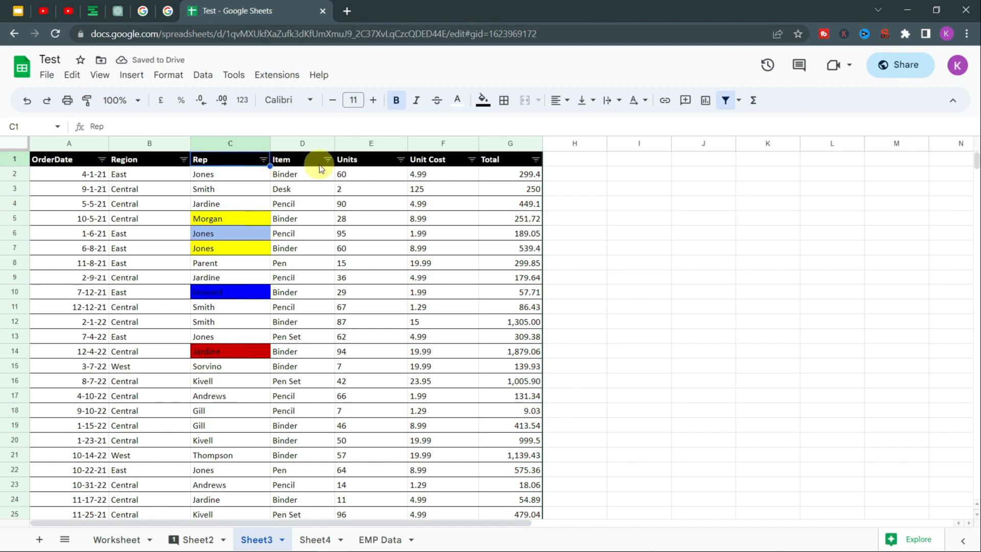
# Step: Filter the Rep column by the condition "Is empty"
pyautogui.click(263, 159)
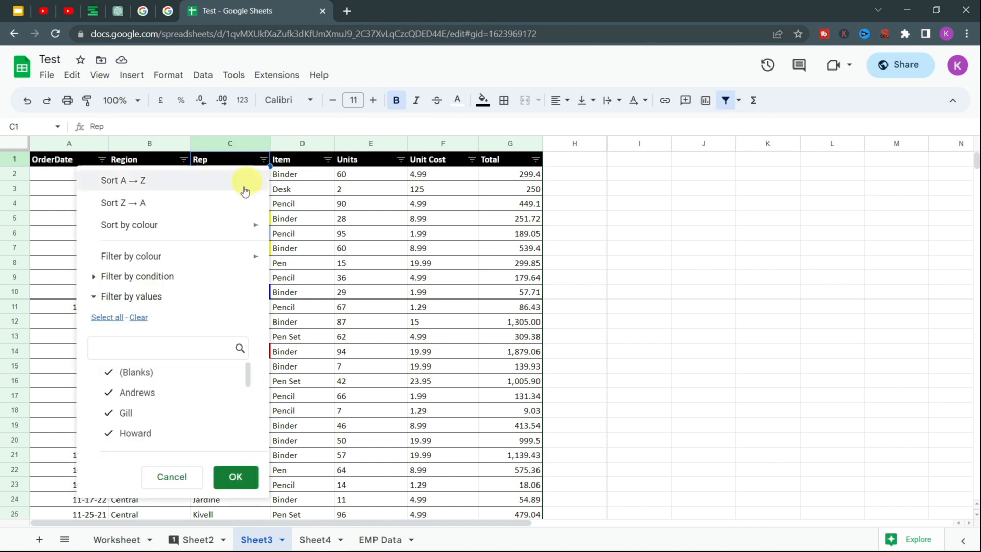
pyautogui.click(119, 278)
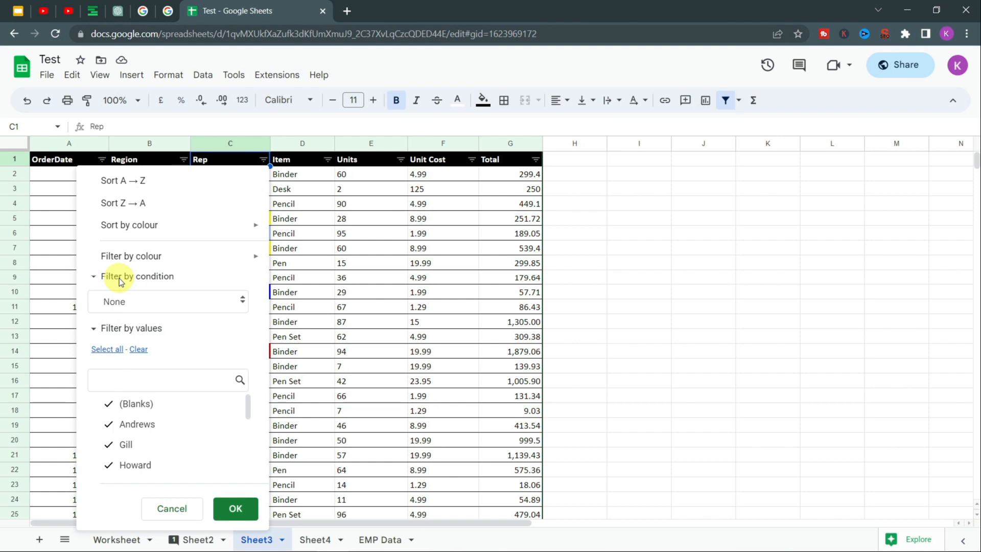
pyautogui.click(142, 301)
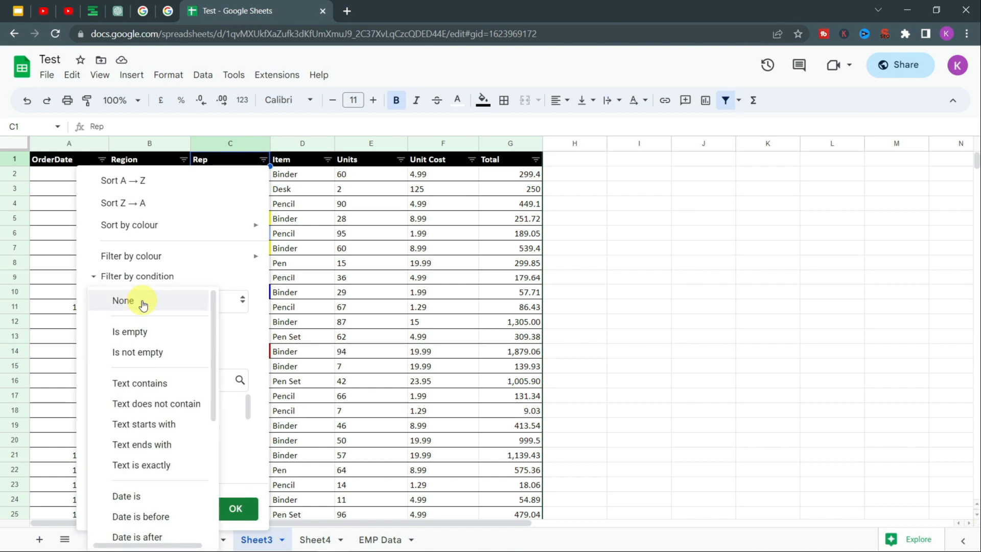
pyautogui.click(153, 301)
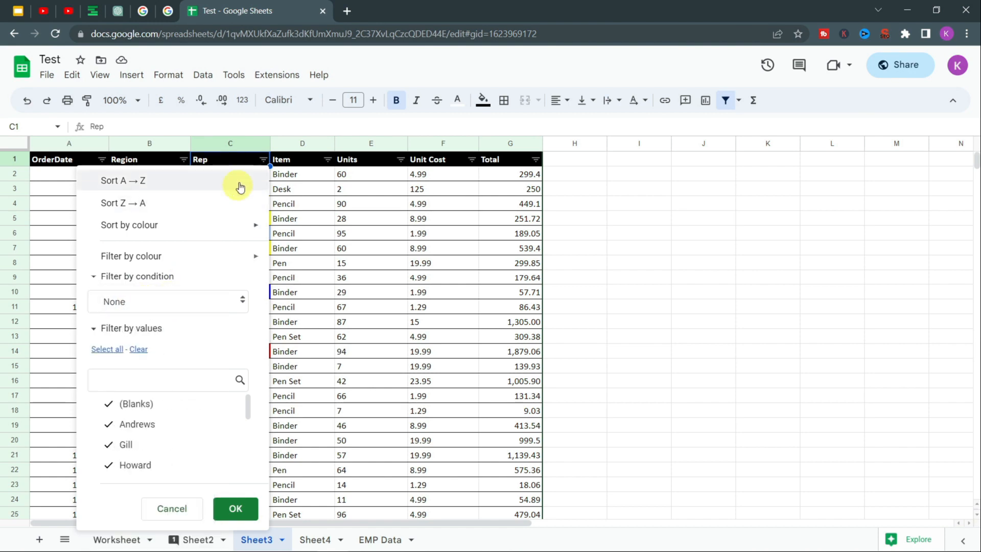
pyautogui.click(164, 308)
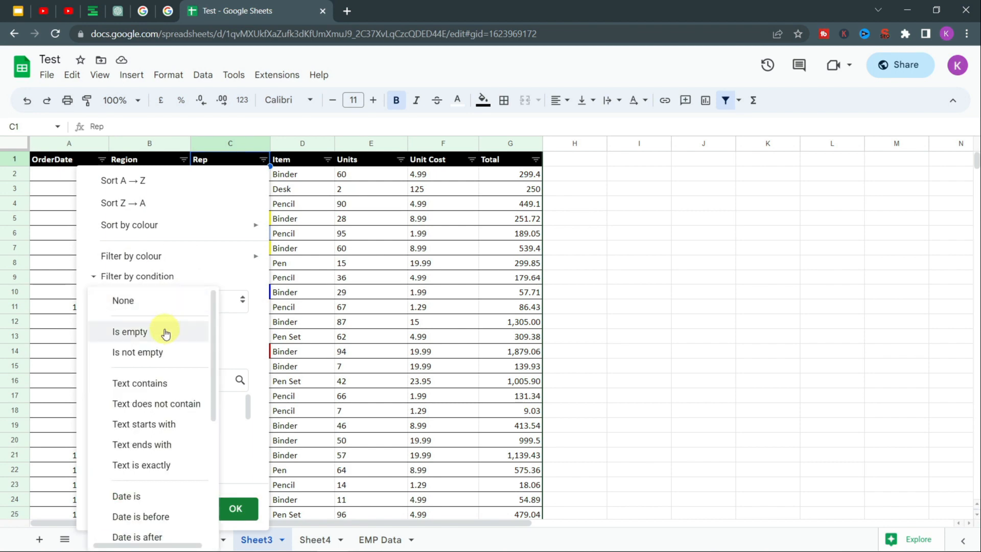
pyautogui.click(165, 333)
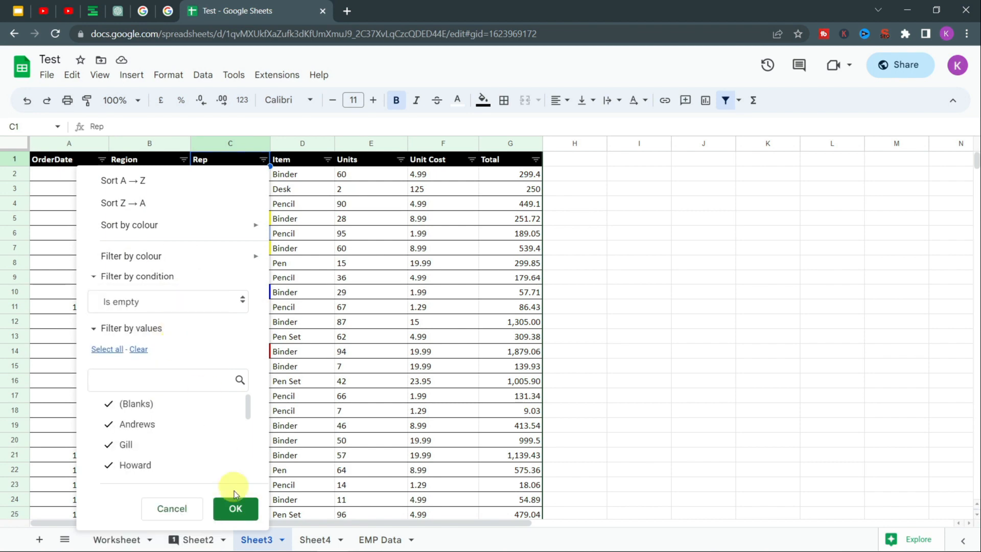
pyautogui.click(238, 508)
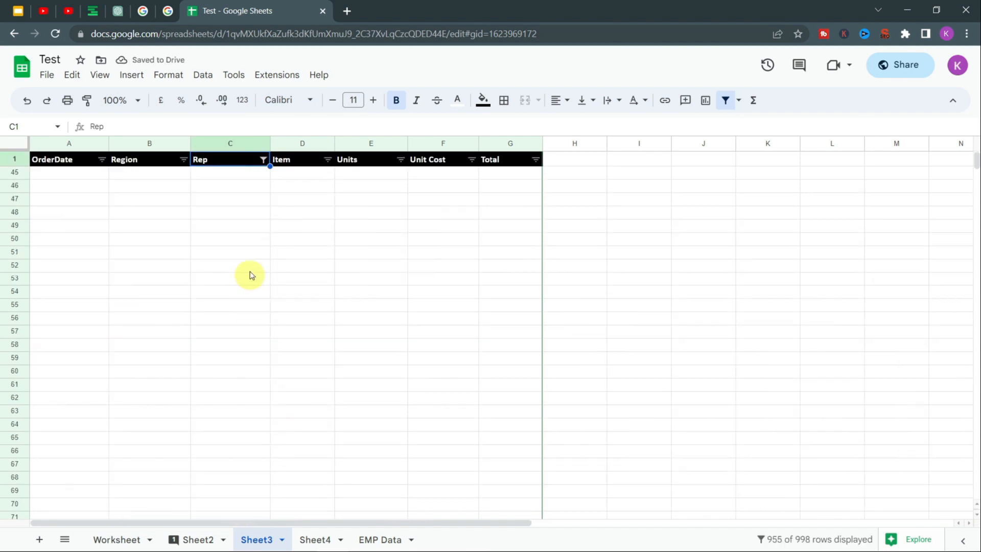
# Step: Reset the Rep column's filter condition to None and apply it
pyautogui.click(265, 162)
pyautogui.click(291, 214)
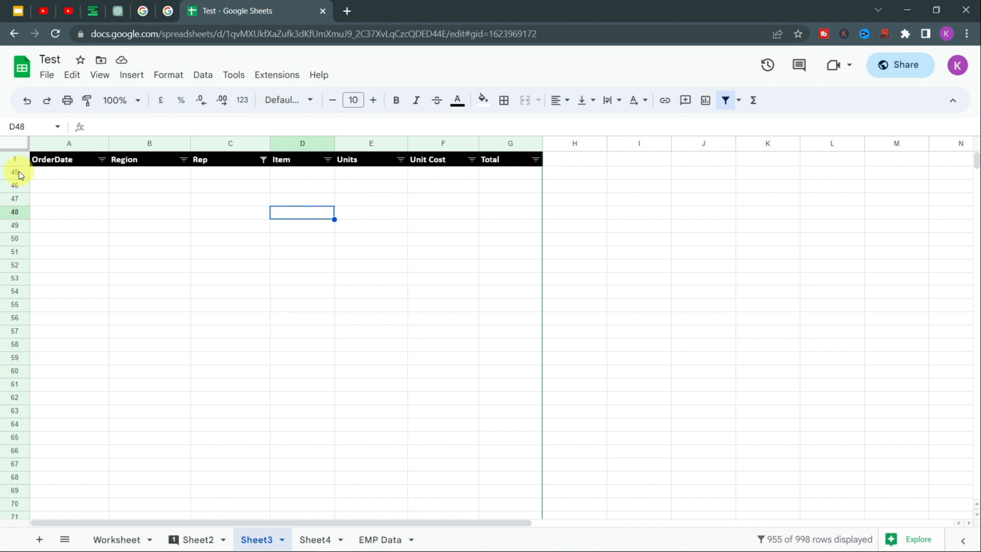
pyautogui.click(262, 160)
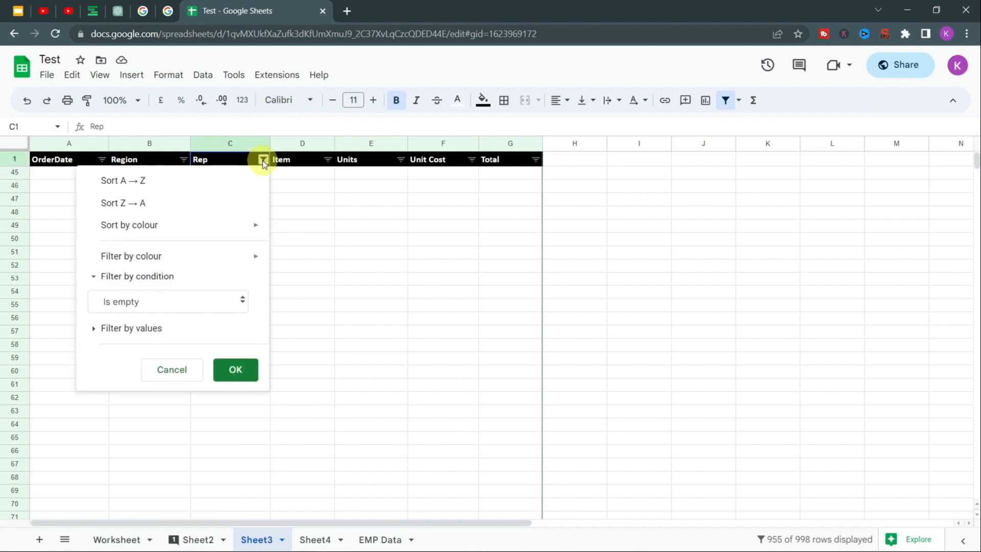
pyautogui.moveTo(192, 257)
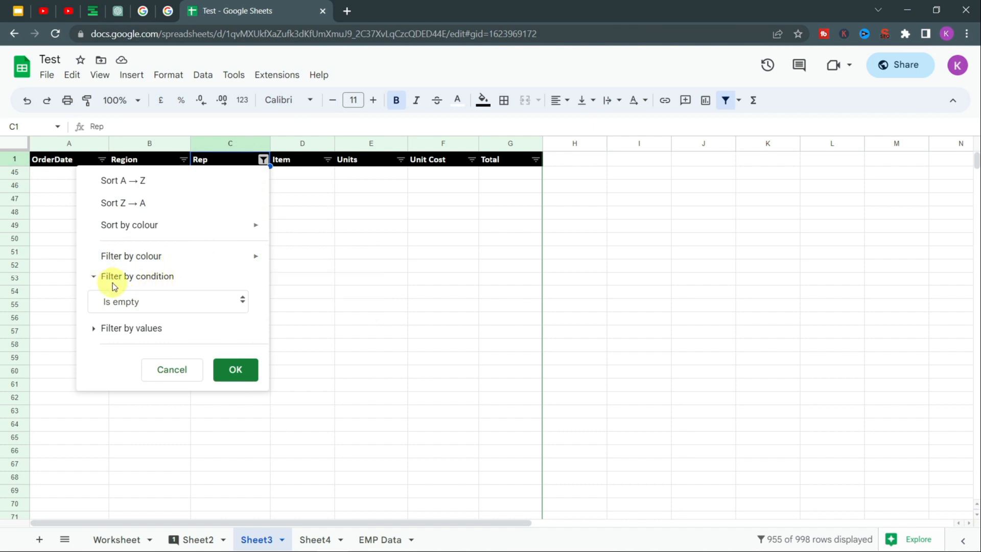
pyautogui.click(148, 307)
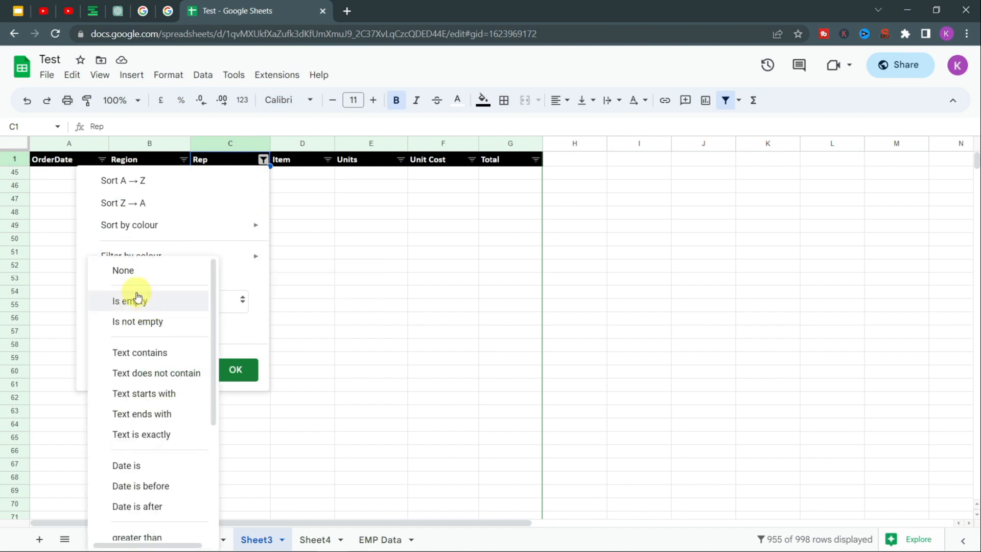
pyautogui.click(125, 271)
pyautogui.click(235, 368)
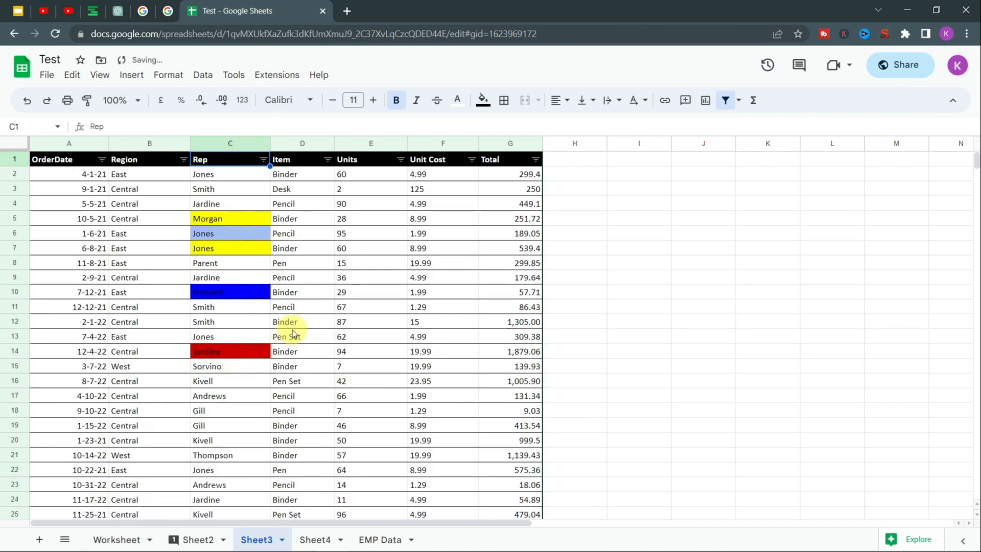
# Step: Copy the text "Pencil" from cell D4 in the Item column
pyautogui.click(262, 161)
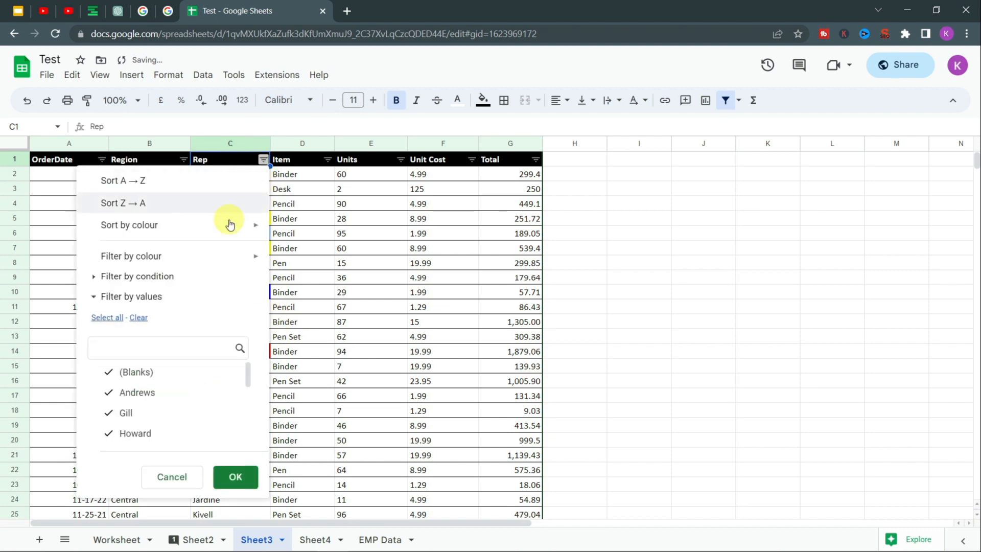
pyautogui.click(639, 232)
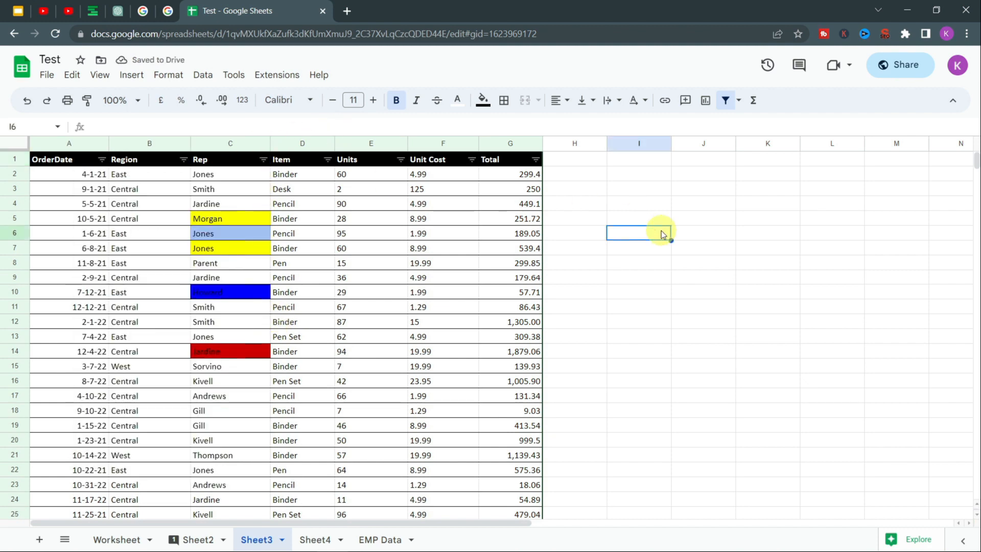
pyautogui.doubleClick(299, 201)
pyautogui.rightClick(300, 202)
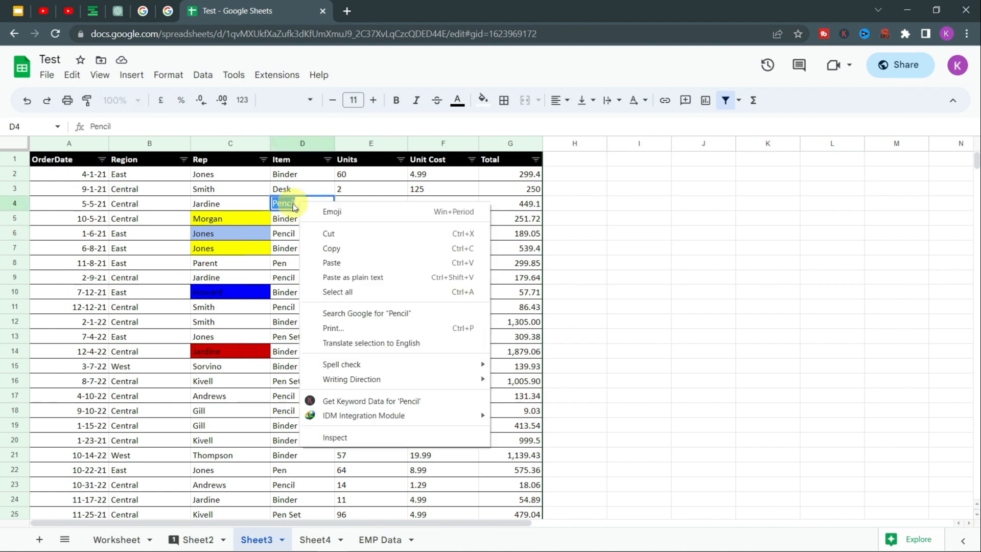
pyautogui.rightClick(289, 203)
pyautogui.click(317, 251)
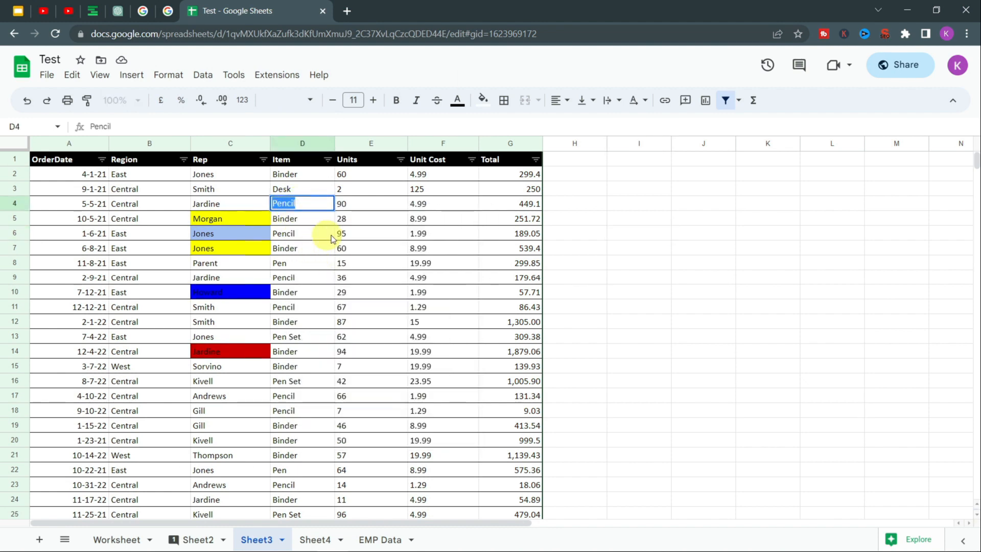
# Step: Filter the Item column by the condition "Is not empty" and look through the remaining rows
pyautogui.click(647, 247)
pyautogui.click(327, 160)
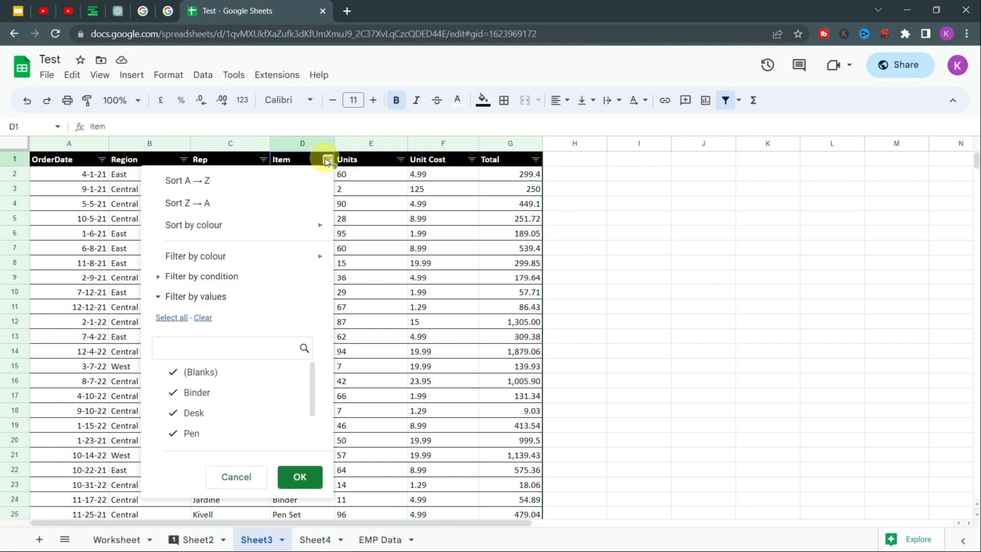
pyautogui.moveTo(242, 266)
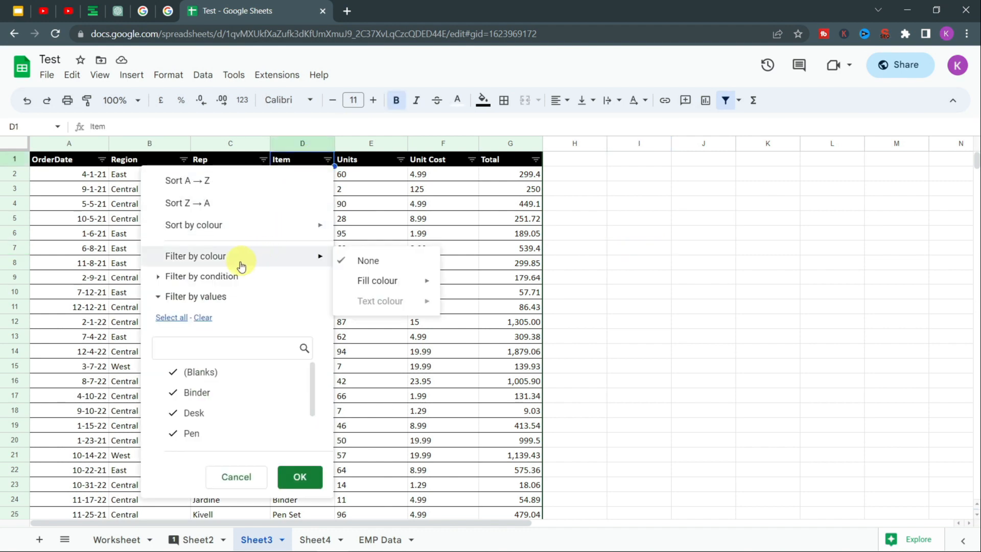
pyautogui.click(179, 278)
pyautogui.click(225, 301)
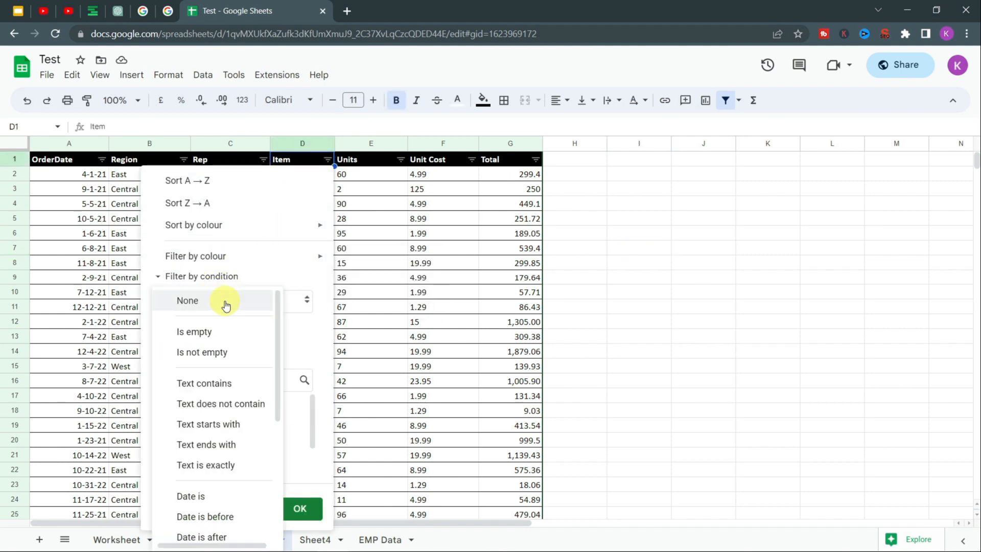
pyautogui.click(334, 229)
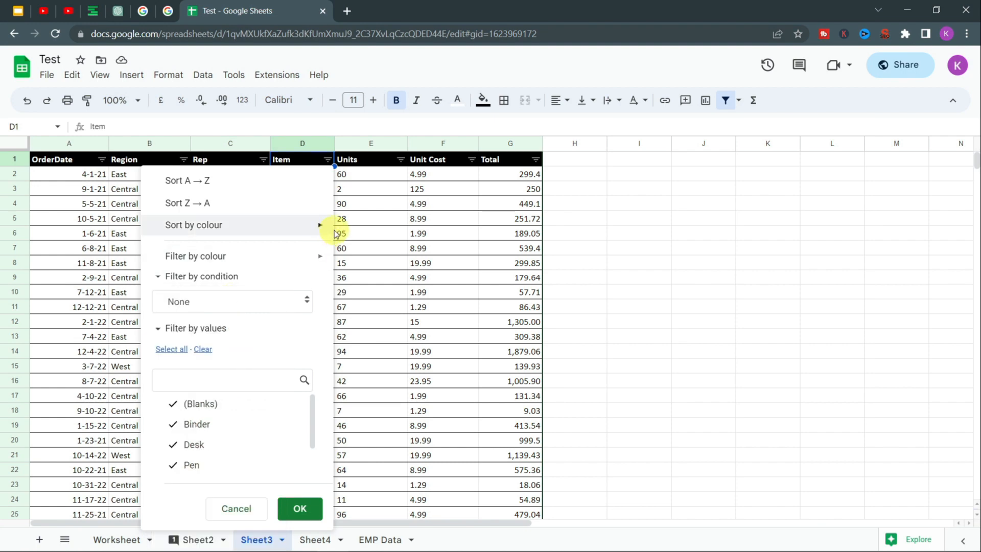
pyautogui.click(215, 301)
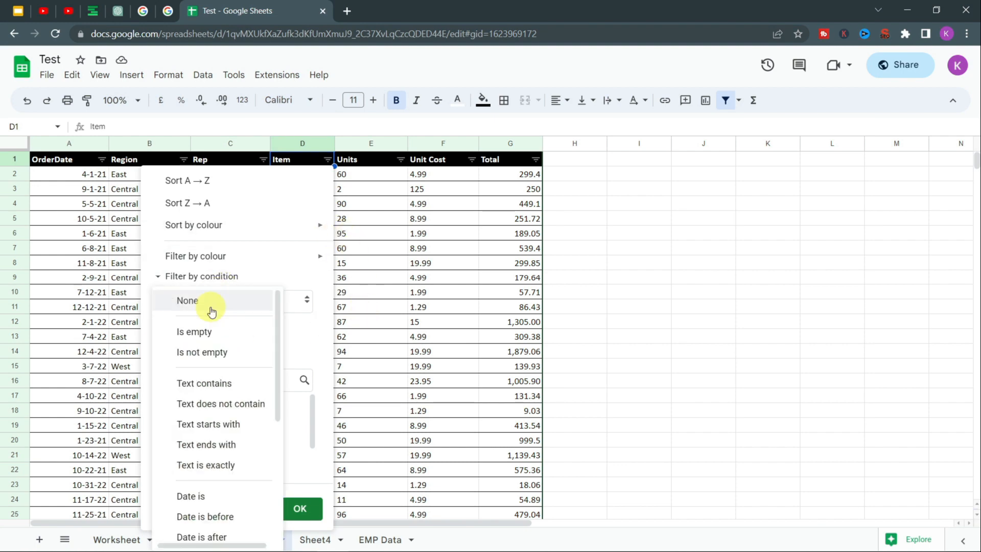
pyautogui.click(226, 357)
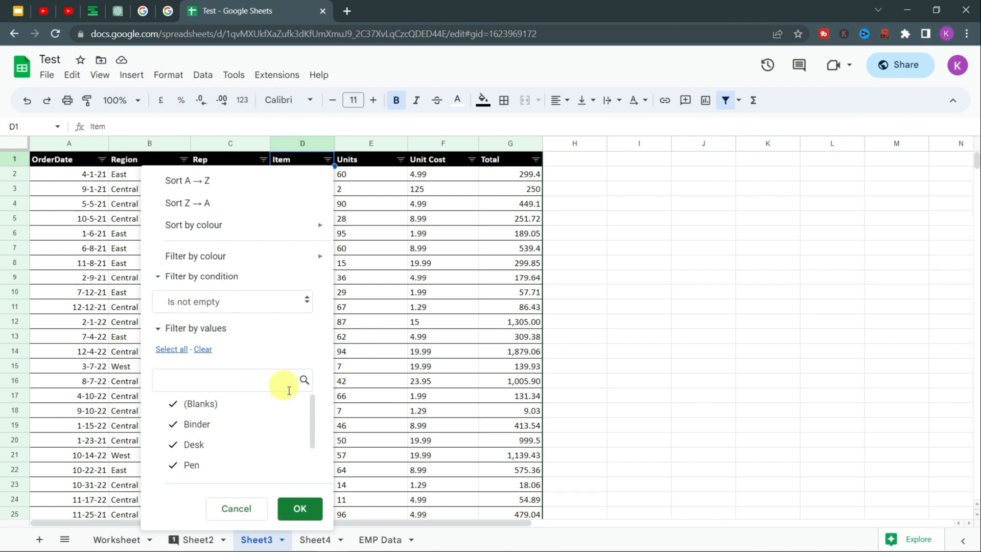
pyautogui.click(301, 508)
pyautogui.scroll(-6, 579, 349)
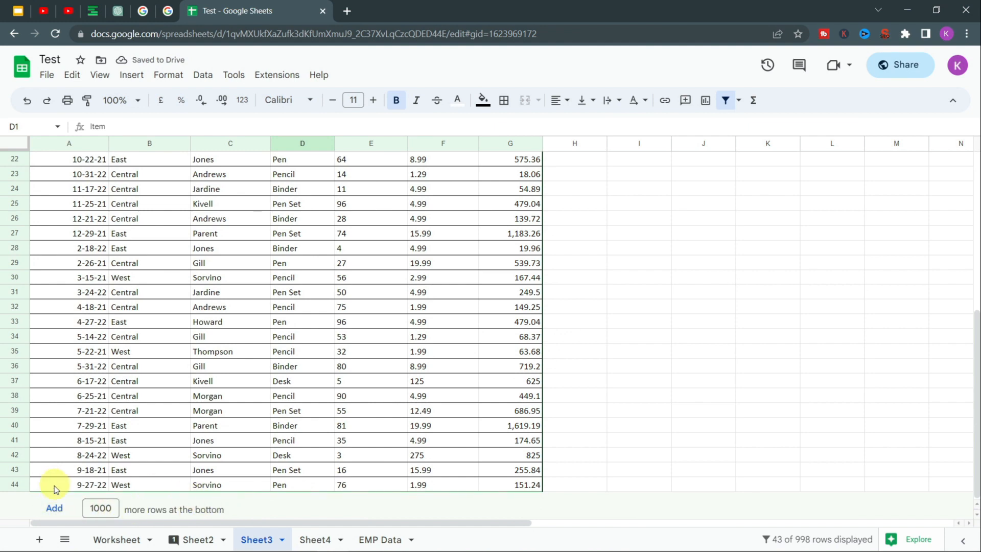
pyautogui.scroll(6, 14, 495)
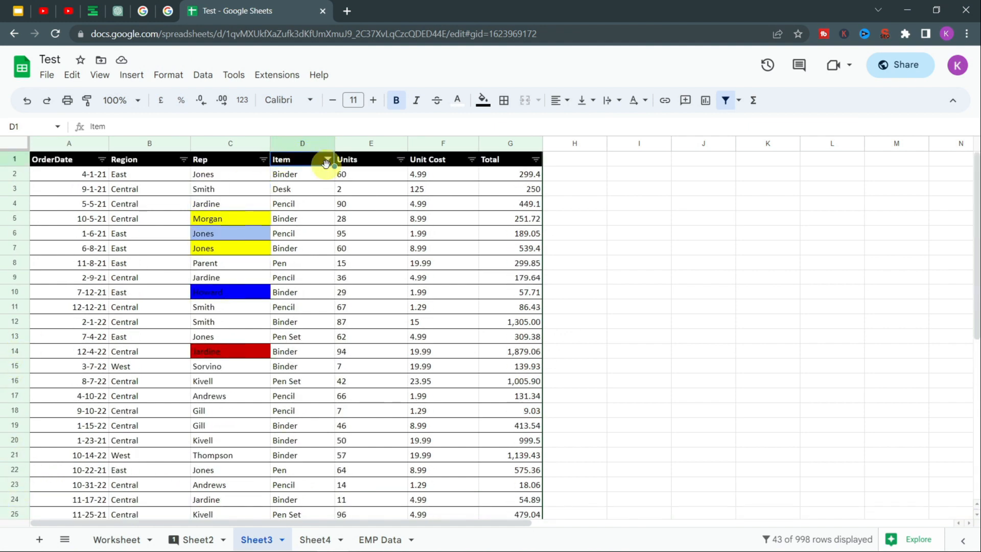
# Step: Change the Item column's filter condition to "Text contains" with the copied value "Pencil" and apply it
pyautogui.click(328, 160)
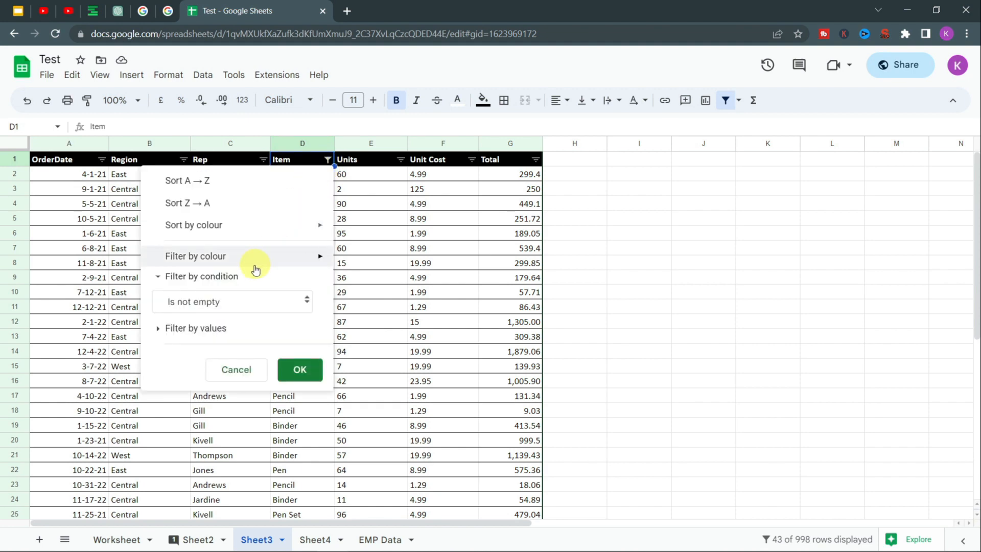
pyautogui.click(228, 303)
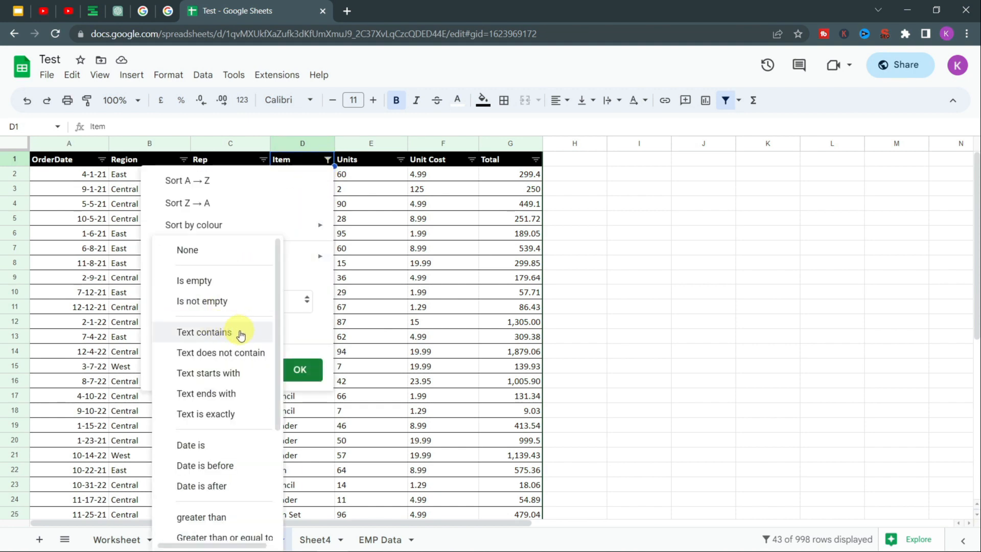
pyautogui.click(203, 334)
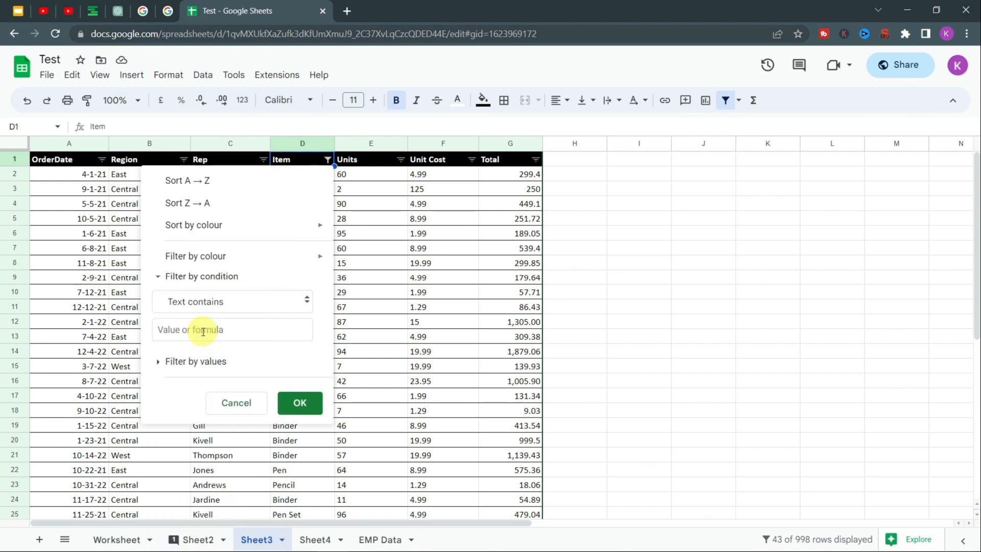
pyautogui.click(237, 304)
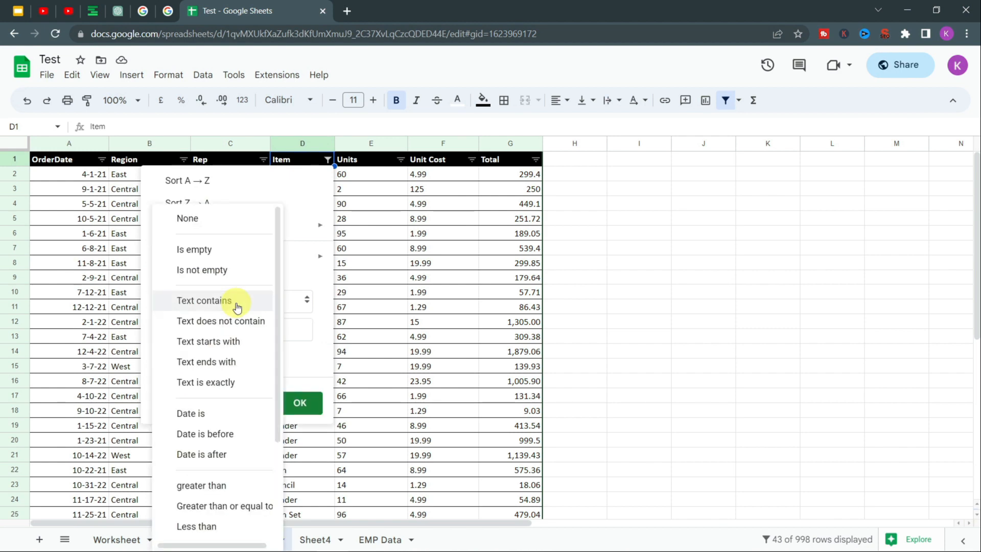
pyautogui.click(237, 305)
pyautogui.click(220, 330)
pyautogui.rightClick(222, 336)
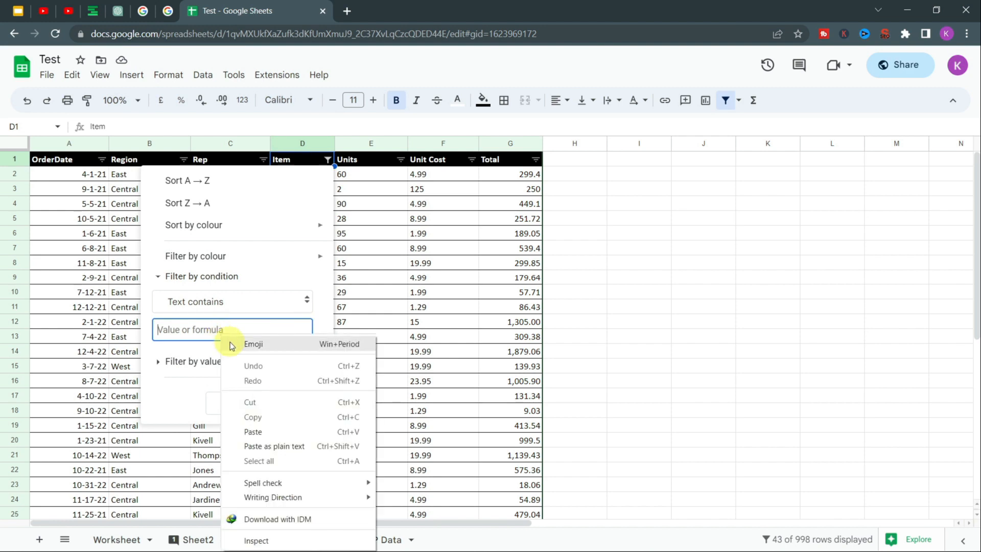
pyautogui.click(261, 431)
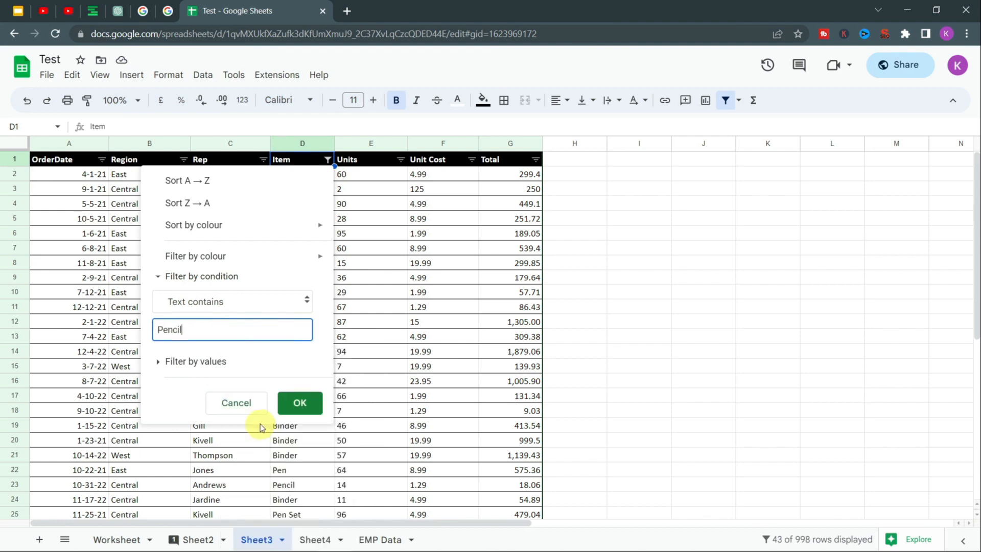
pyautogui.click(301, 402)
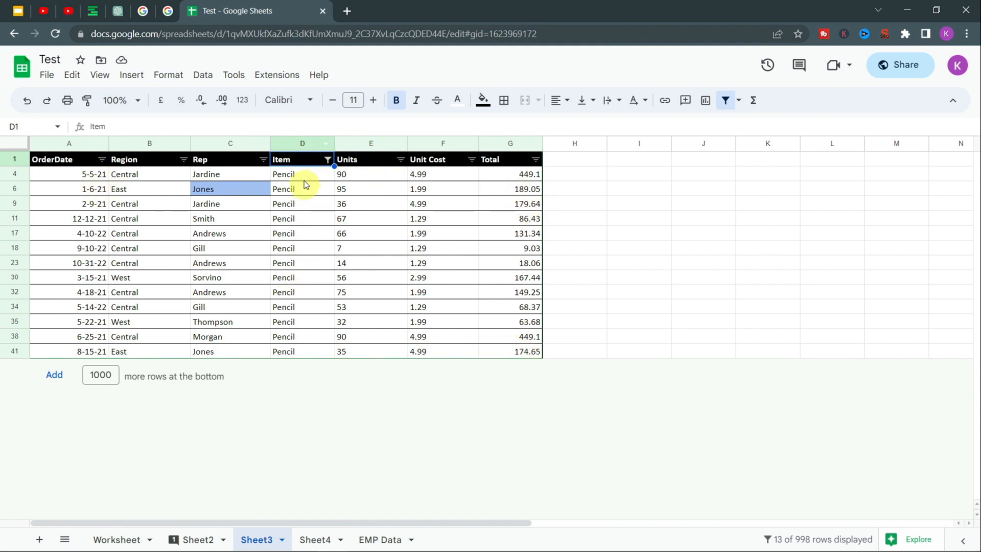
# Step: Reset the Item column's filter condition to None and apply it
pyautogui.click(328, 160)
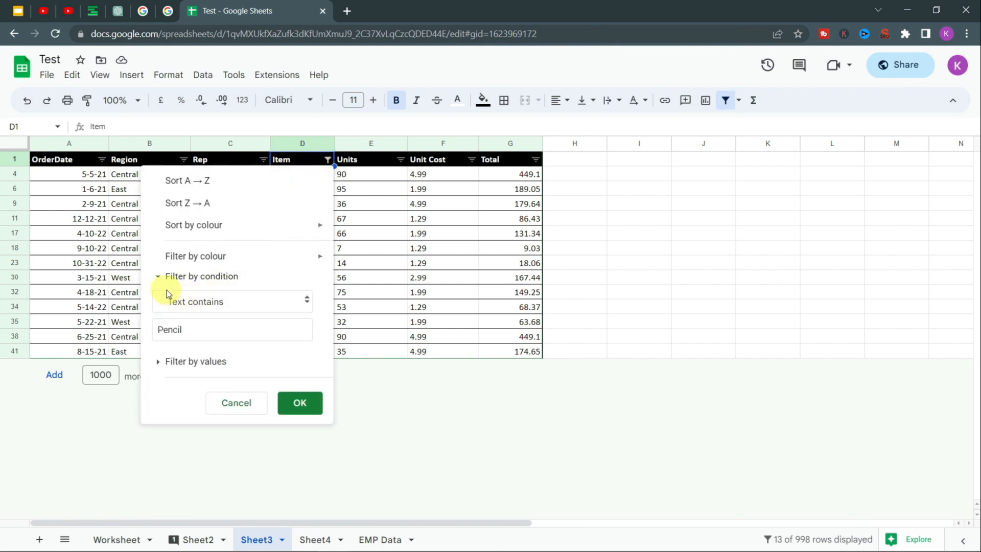
pyautogui.click(225, 300)
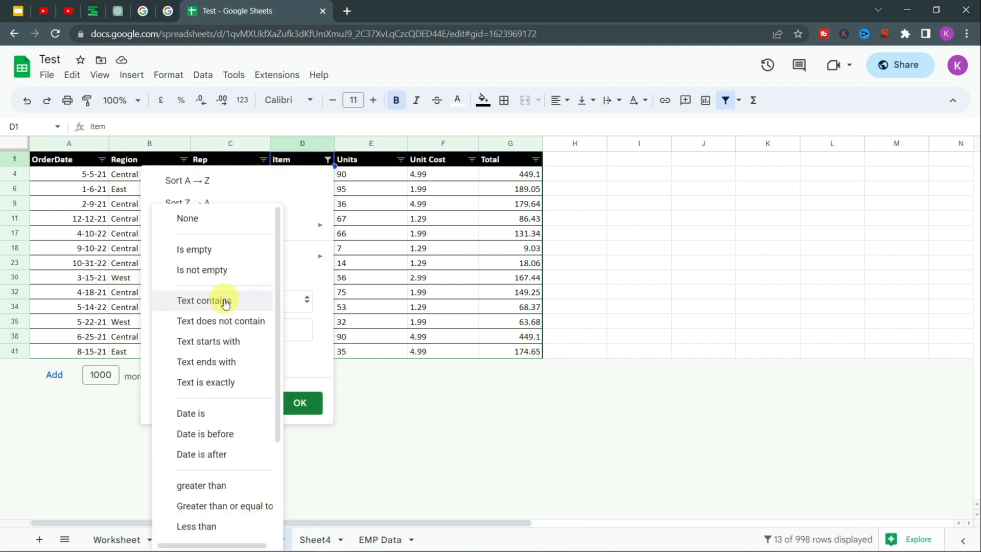
pyautogui.click(207, 222)
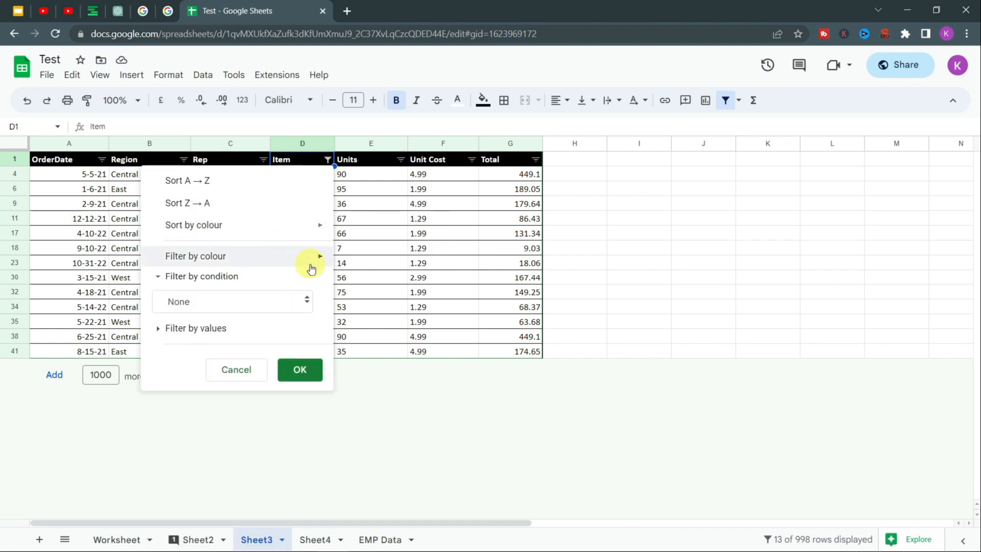
pyautogui.click(300, 371)
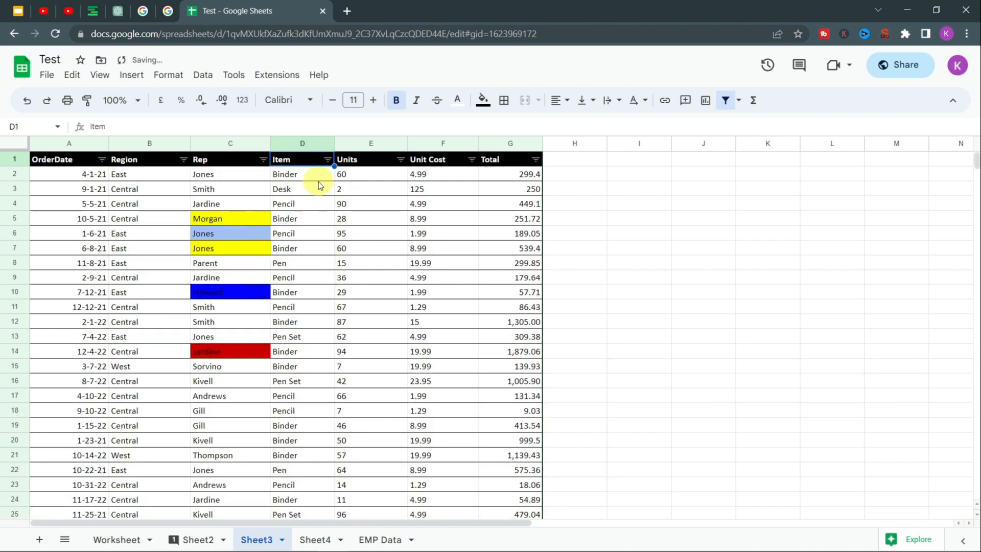
# Step: Examine the available filter conditions for the Item column, from the text and date rules to the number comparisons and custom formula
pyautogui.click(327, 161)
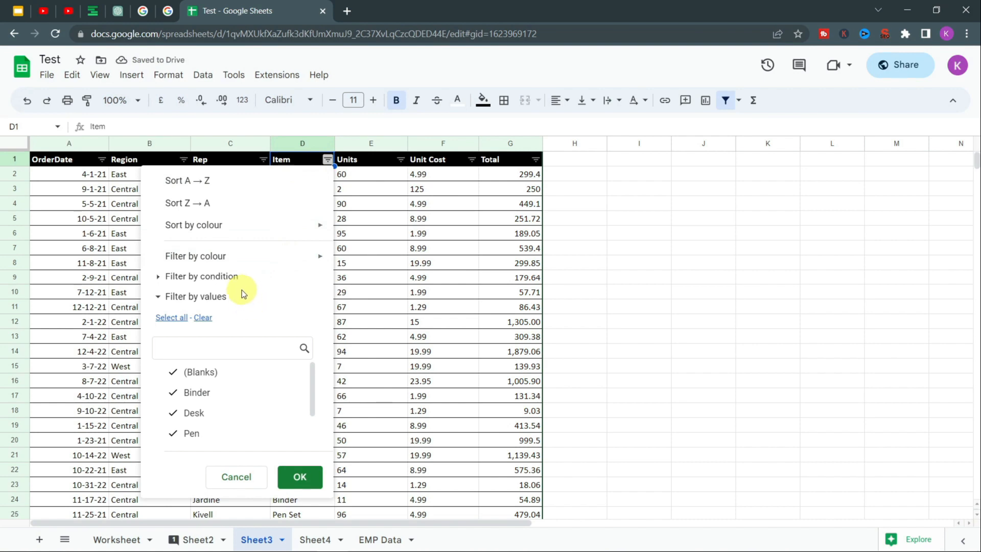
pyautogui.click(178, 278)
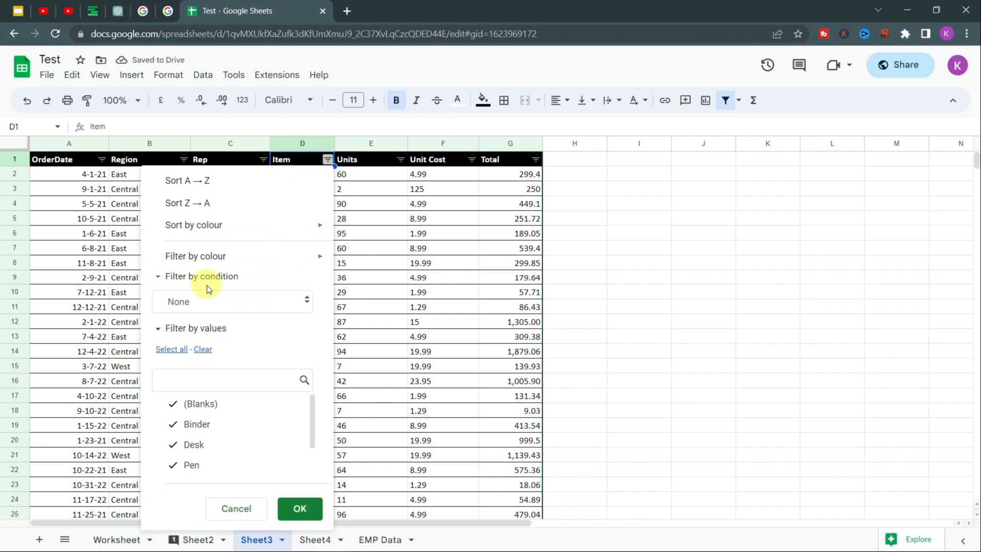
pyautogui.click(243, 300)
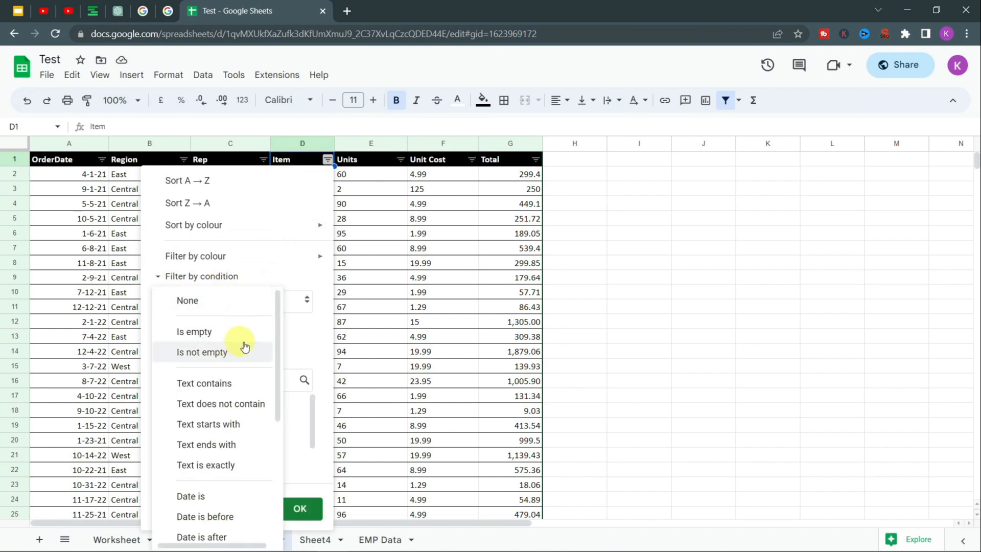
pyautogui.scroll(-3, 241, 356)
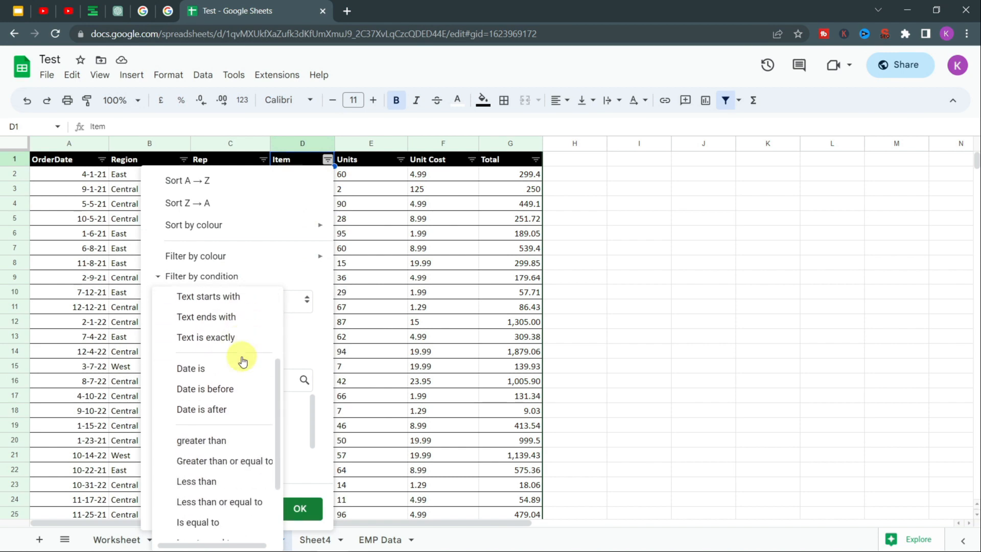
pyautogui.scroll(-2, 232, 371)
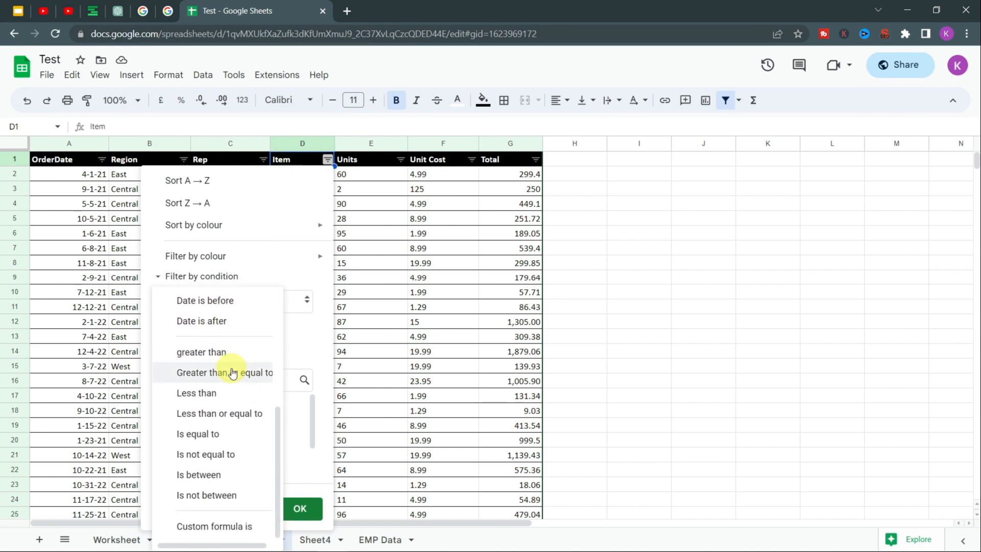
pyautogui.scroll(2, 212, 386)
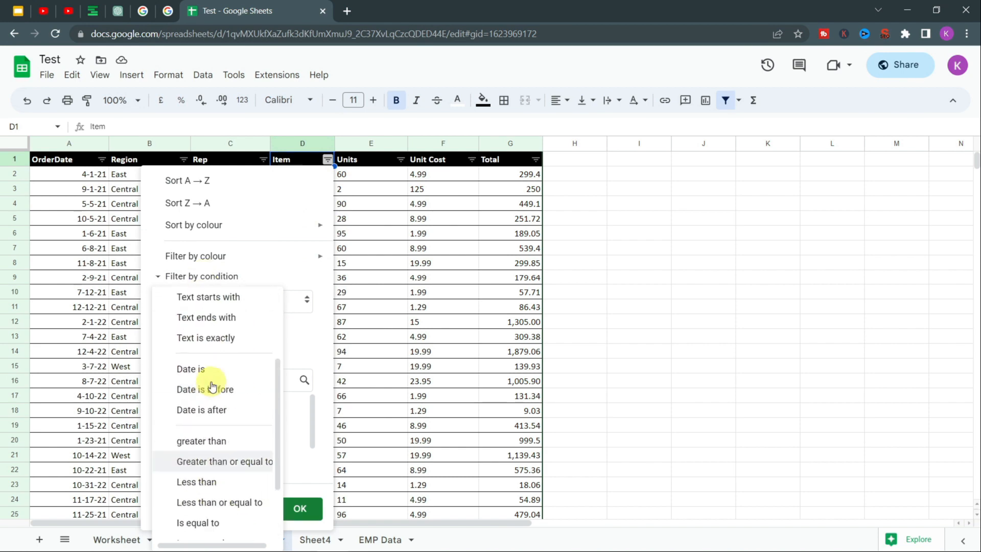
pyautogui.scroll(3, 212, 386)
pyautogui.scroll(-4, 263, 378)
pyautogui.scroll(4, 263, 352)
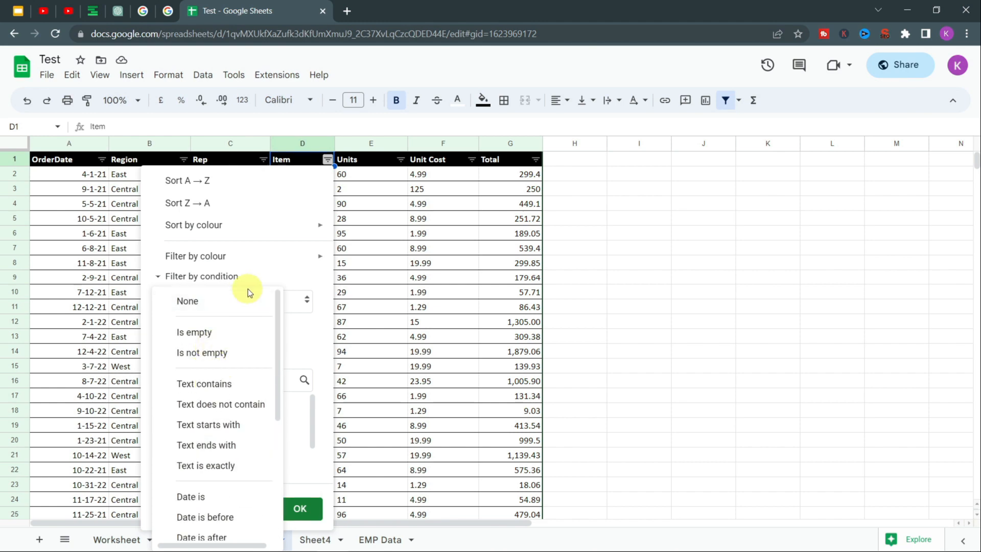
pyautogui.click(263, 280)
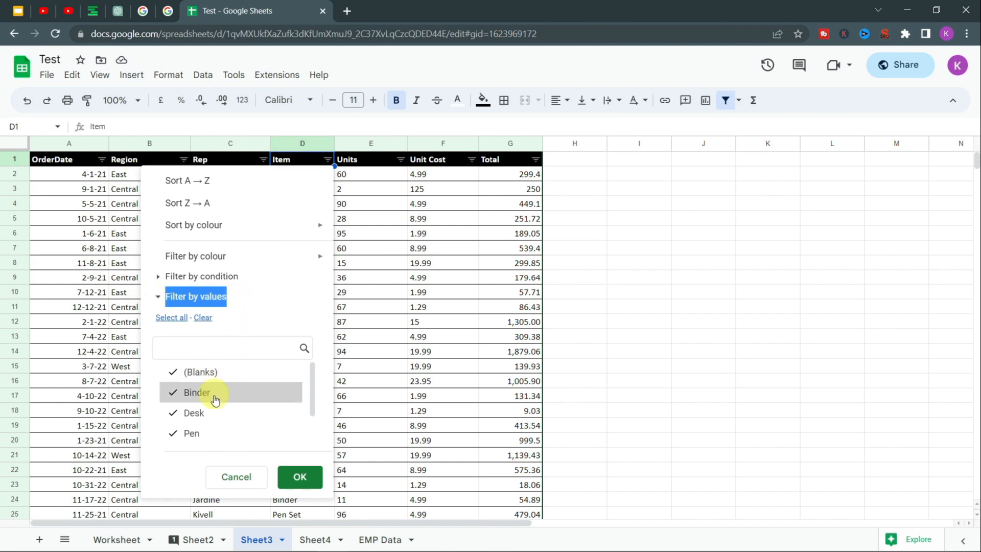
# Step: Filter the Item column by values, clearing all selected values and keeping only Binder
pyautogui.scroll(-1, 214, 401)
pyautogui.scroll(2, 214, 406)
pyautogui.scroll(-2, 214, 399)
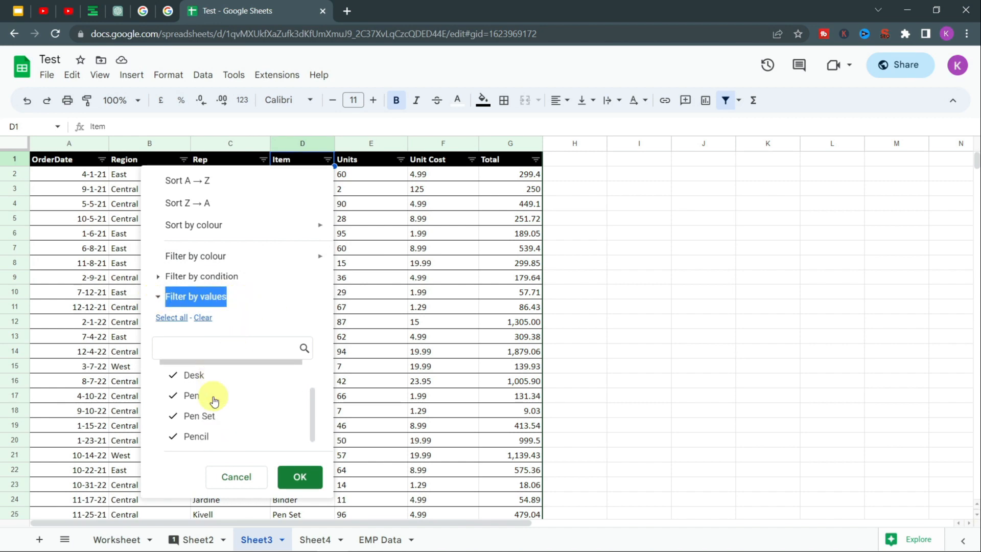
pyautogui.click(204, 318)
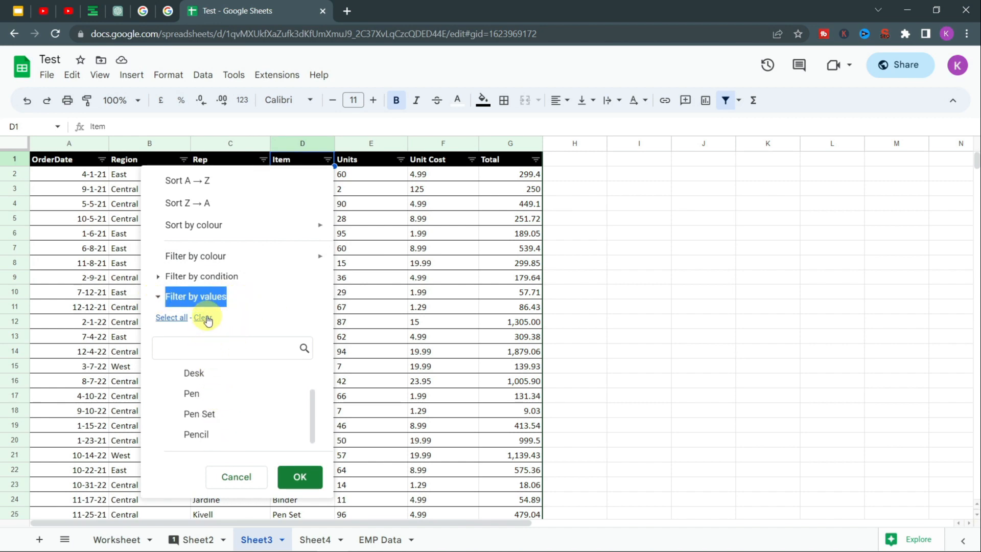
pyautogui.scroll(2, 235, 434)
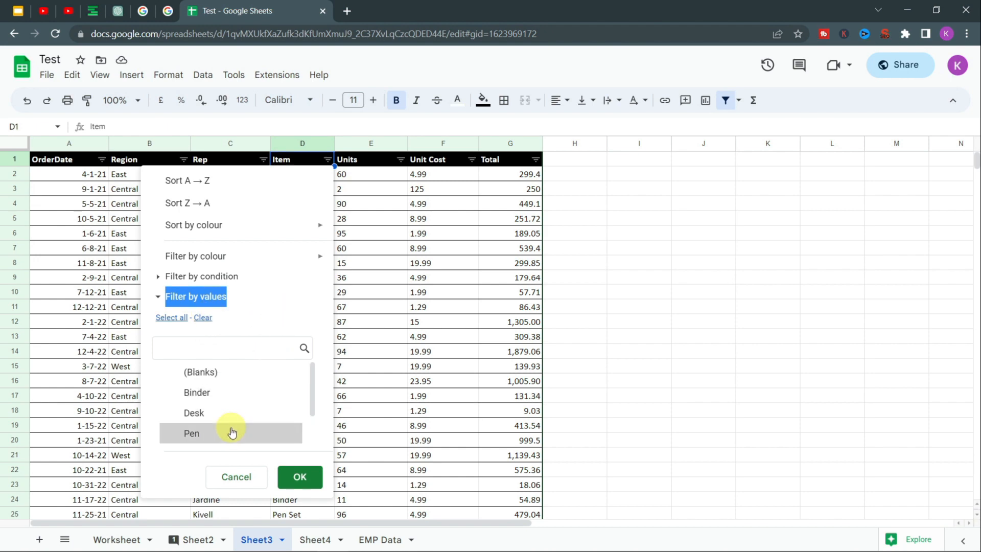
pyautogui.click(200, 396)
pyautogui.click(303, 474)
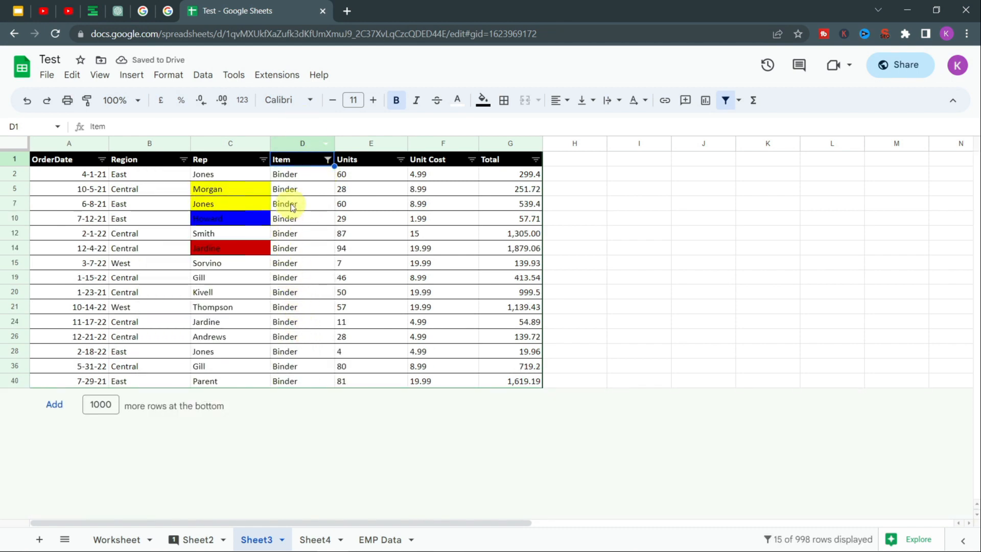
# Step: Switch the Item column's value filter from Binder to Desk and apply it
pyautogui.click(327, 159)
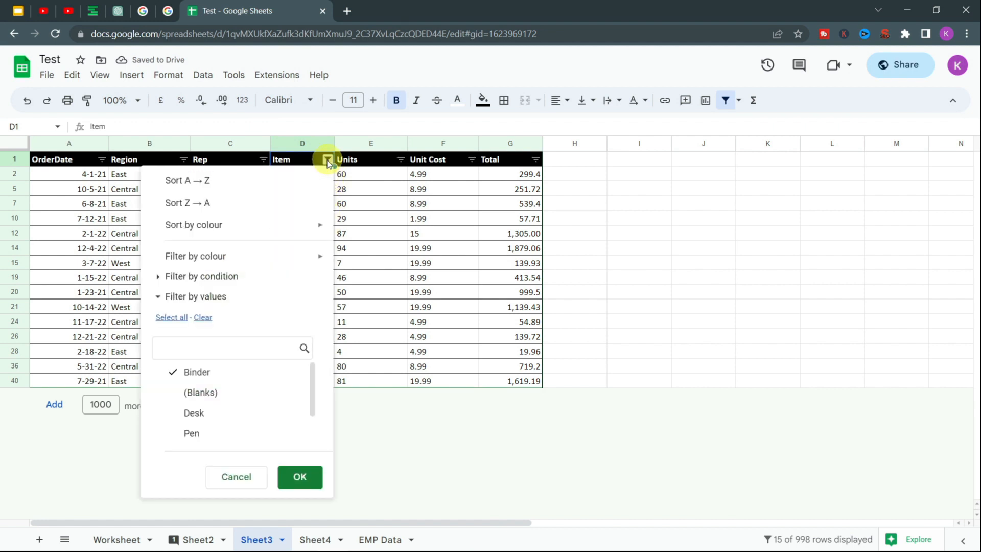
pyautogui.click(184, 379)
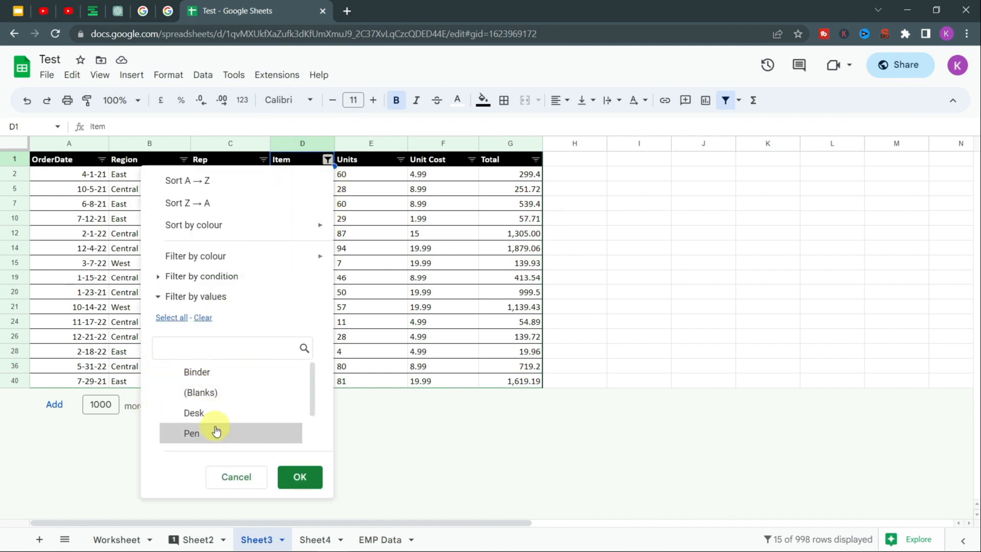
pyautogui.scroll(-2, 214, 429)
pyautogui.click(210, 378)
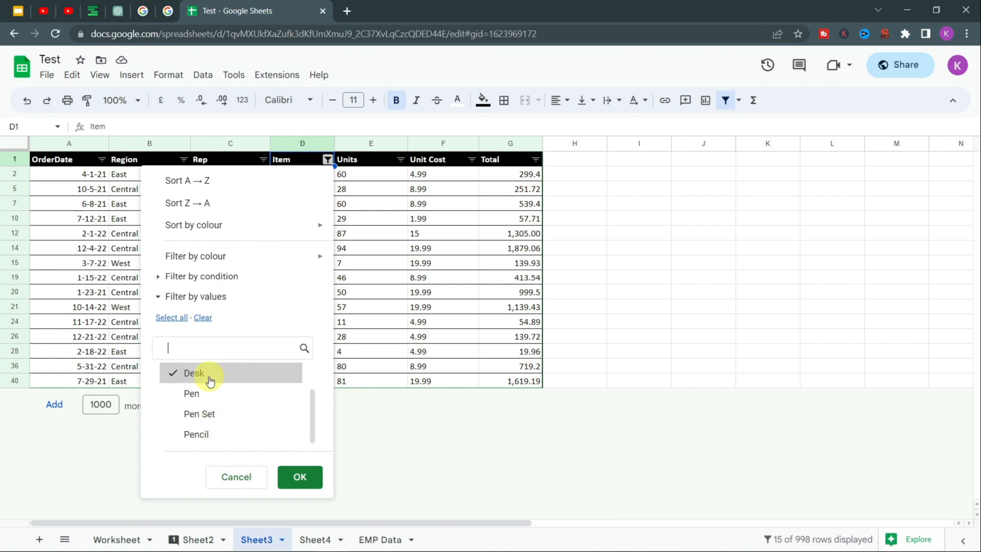
pyautogui.click(300, 476)
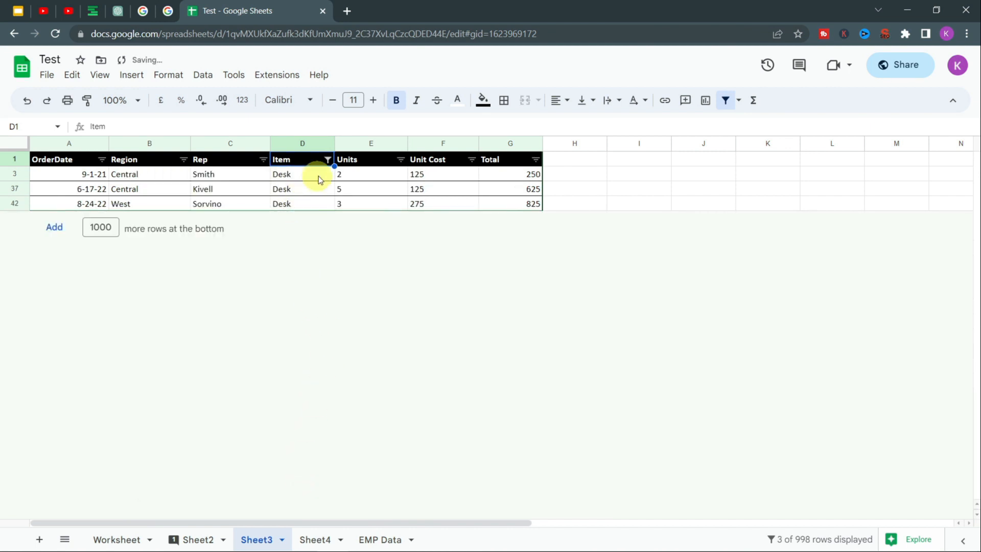
# Step: Change the Item column's value filter to keep only Pencil and apply it
pyautogui.click(327, 161)
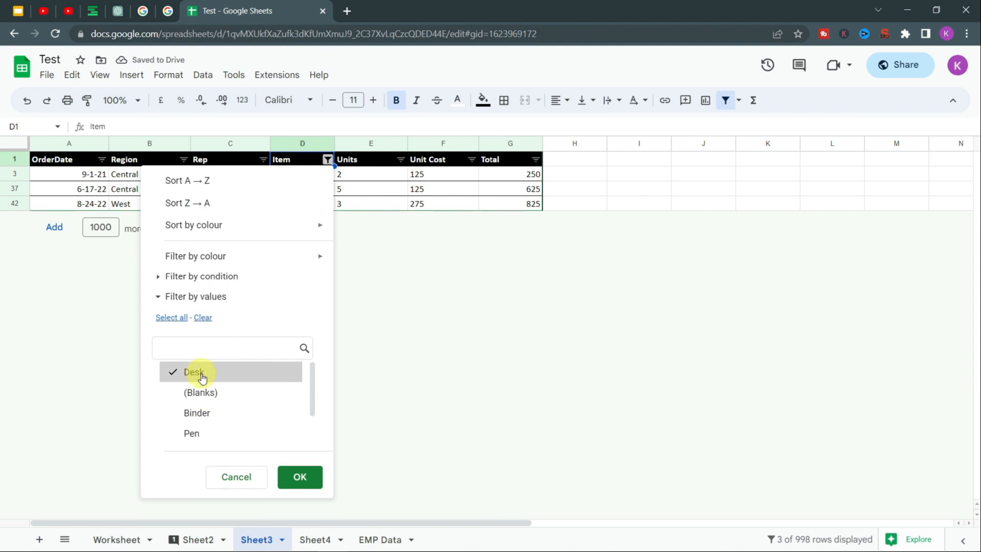
pyautogui.scroll(-2, 199, 373)
pyautogui.click(200, 438)
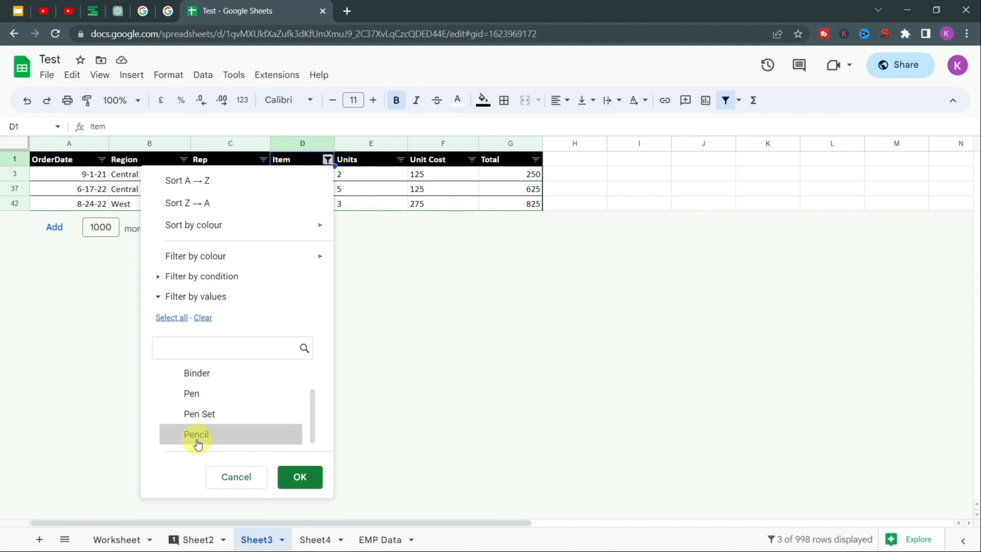
pyautogui.click(300, 477)
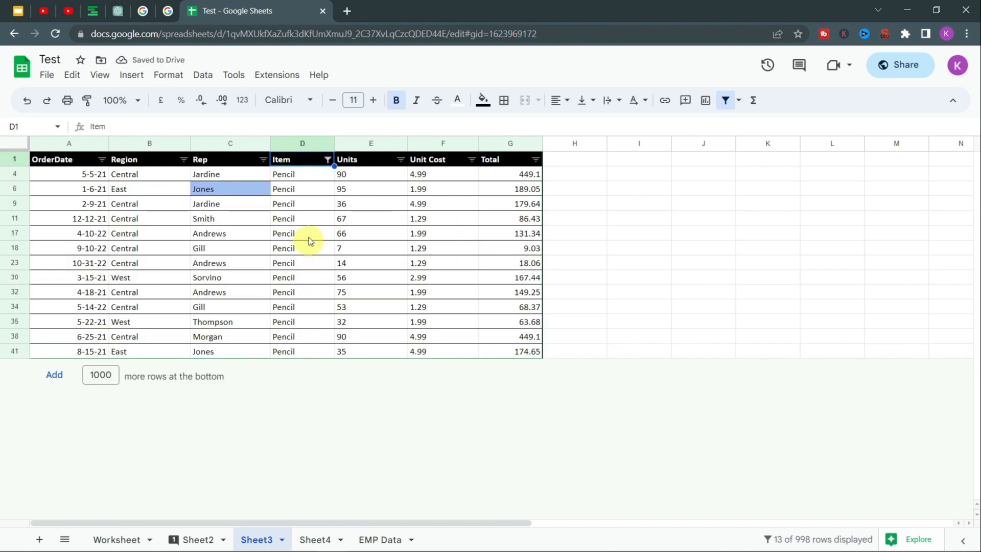
# Step: Select all values in the Item column's filter and apply it to restore the full order list
pyautogui.click(327, 160)
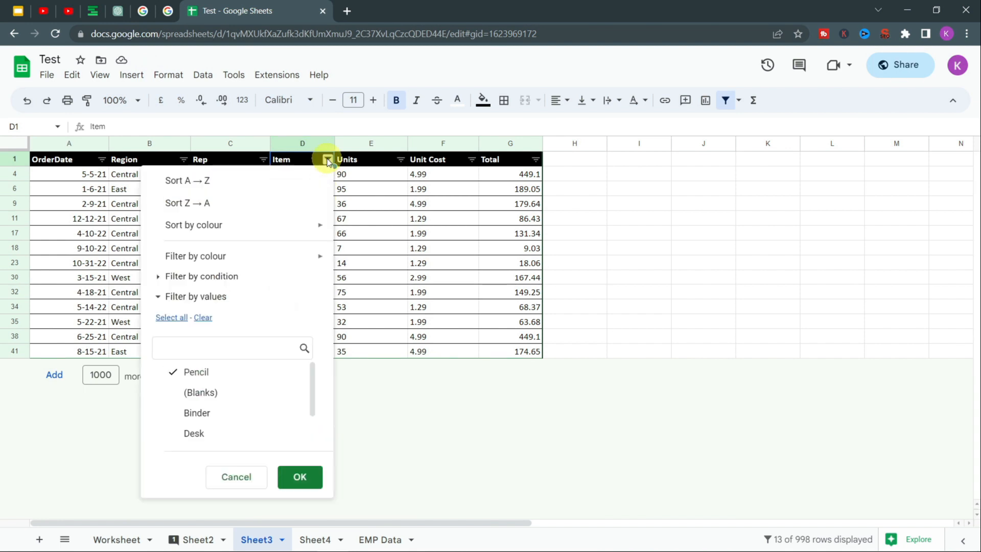
pyautogui.click(202, 319)
pyautogui.click(167, 318)
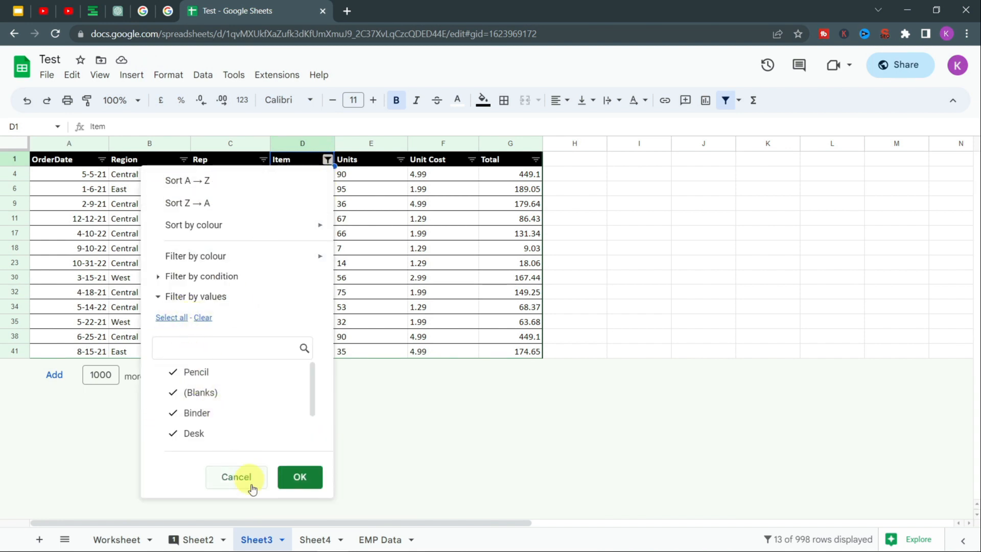
pyautogui.click(301, 479)
pyautogui.scroll(-6, 369, 428)
pyautogui.scroll(6, 369, 428)
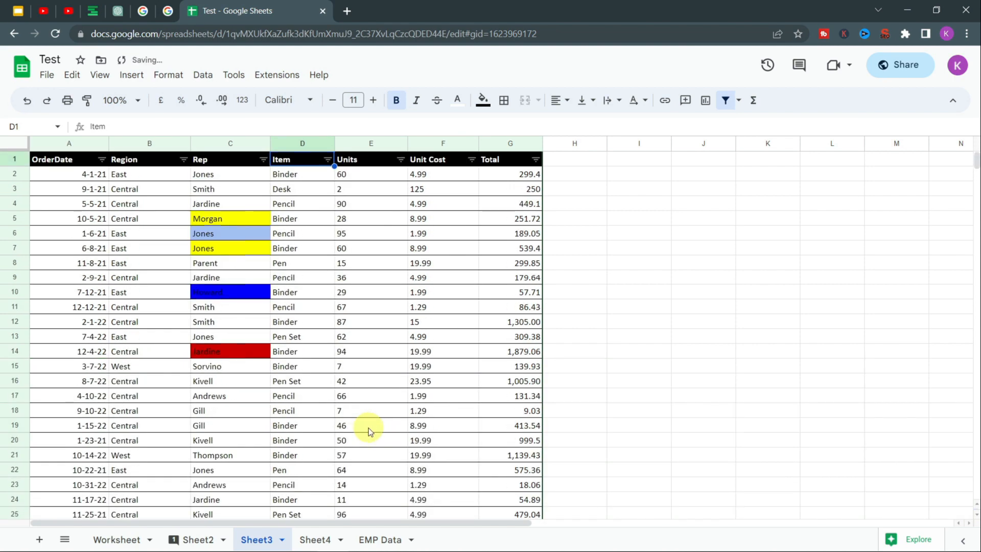
# Step: Open the EMP Data sheet and create a filter across all columns of the employee table
pyautogui.click(377, 540)
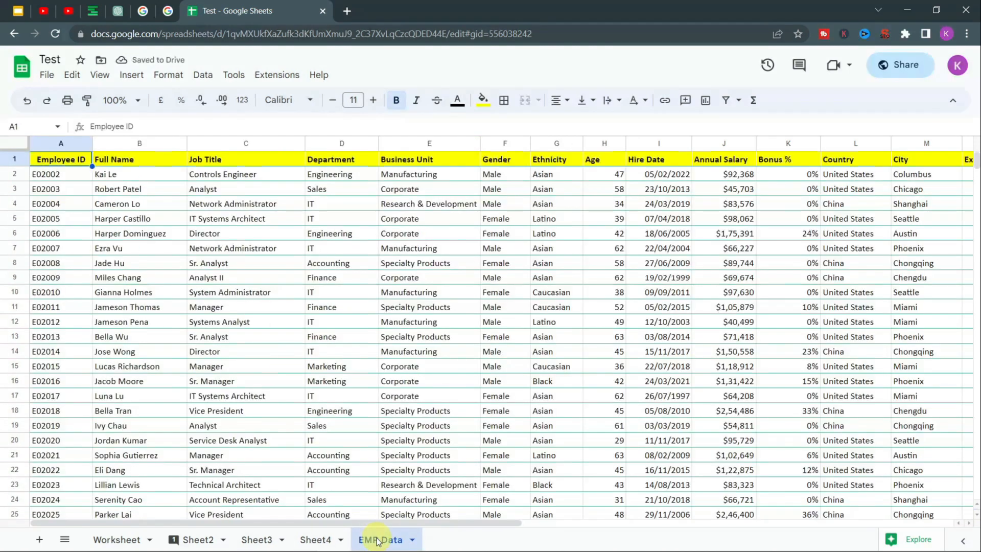
pyautogui.click(53, 143)
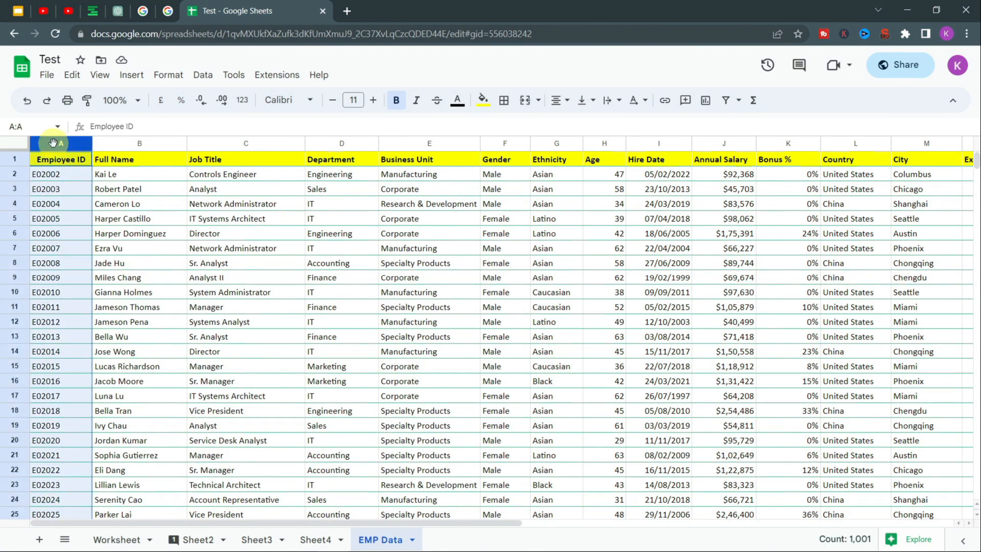
pyautogui.hotkey('ctrl', 'shift', 'Right')
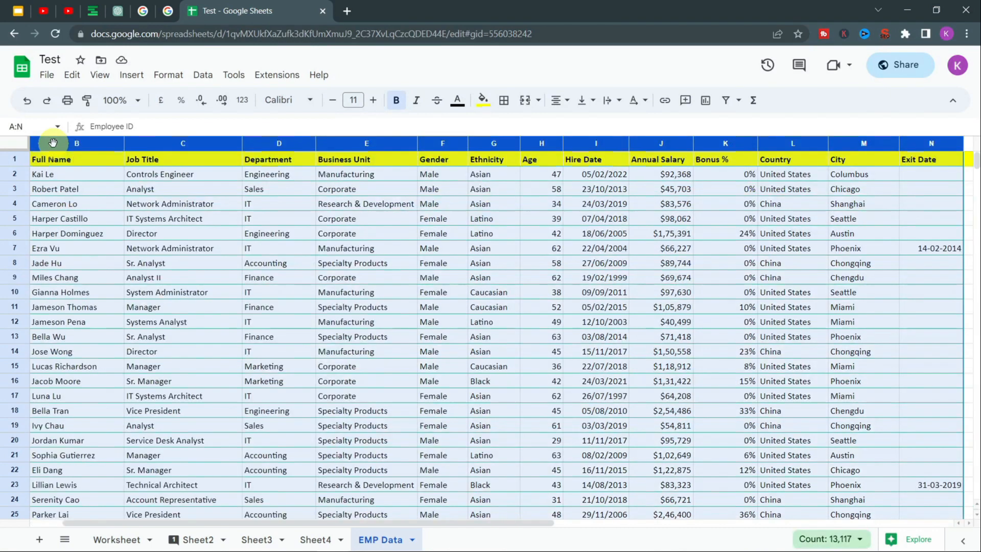
pyautogui.click(726, 102)
pyautogui.click(491, 294)
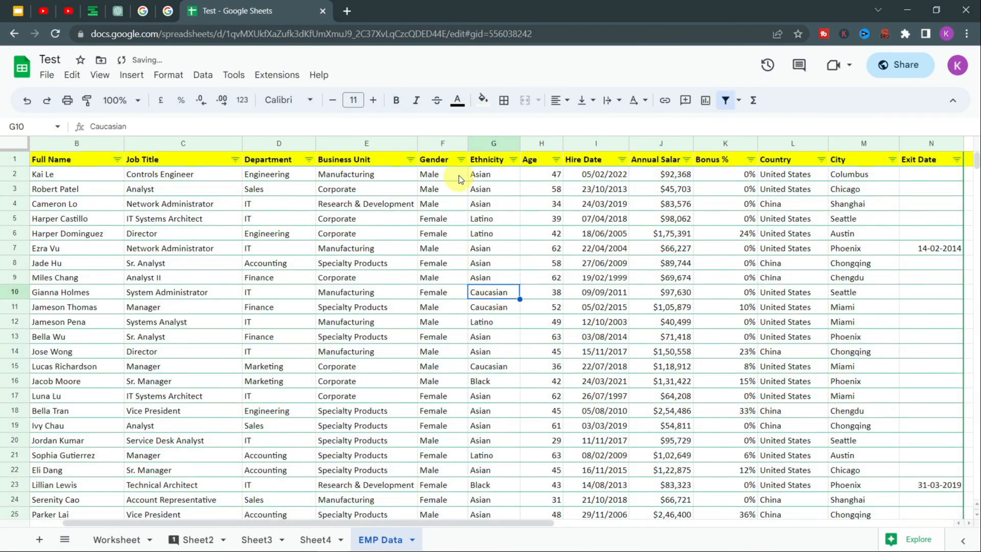
# Step: Filter the Gender column by values, excluding Male, and review the remaining employee rows
pyautogui.click(460, 159)
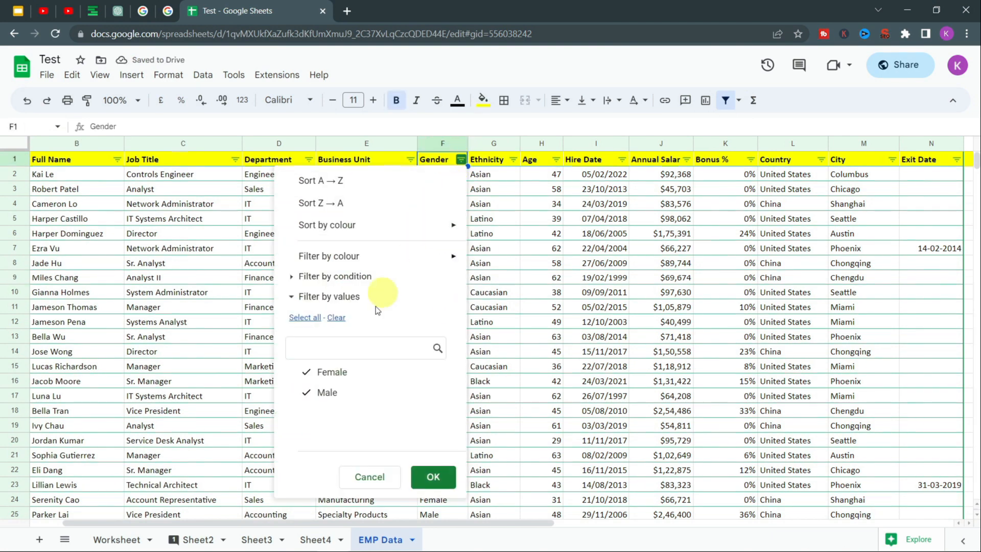
pyautogui.click(327, 392)
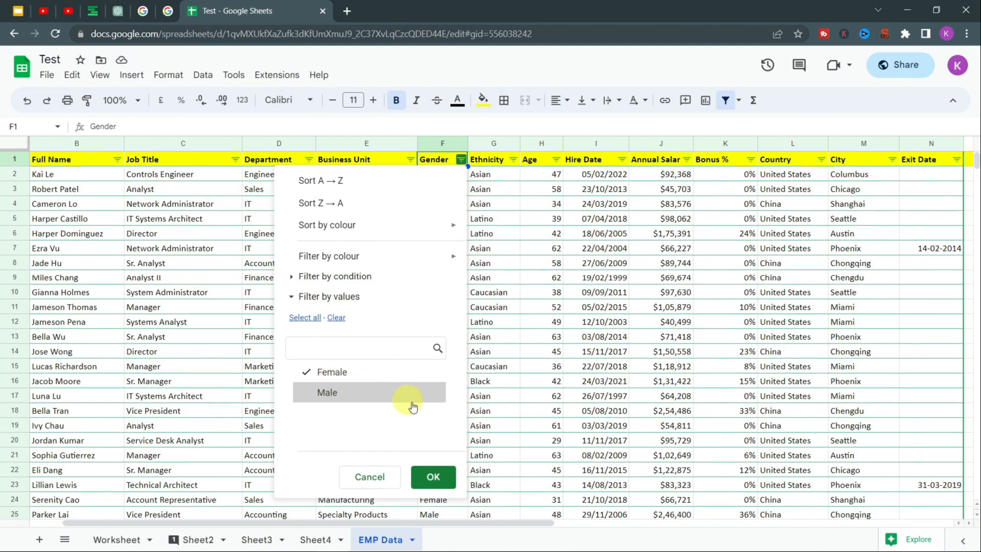
pyautogui.click(433, 476)
pyautogui.scroll(-15, 470, 415)
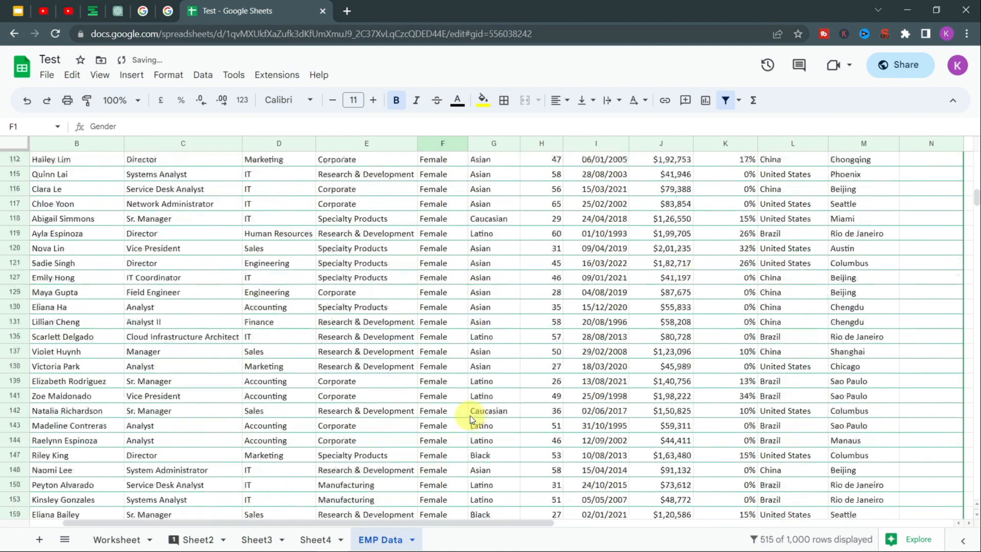
pyautogui.scroll(-20, 470, 415)
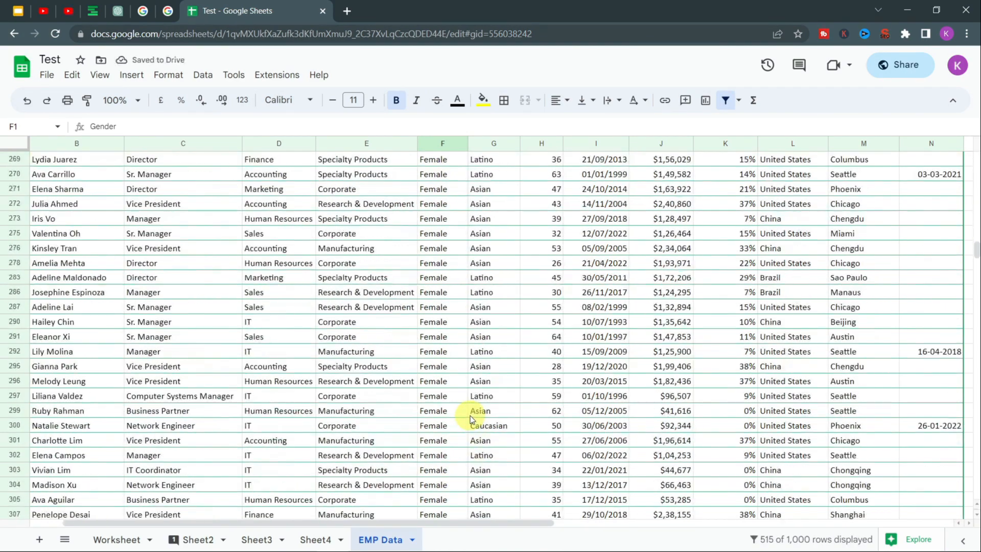
pyautogui.scroll(-20, 470, 415)
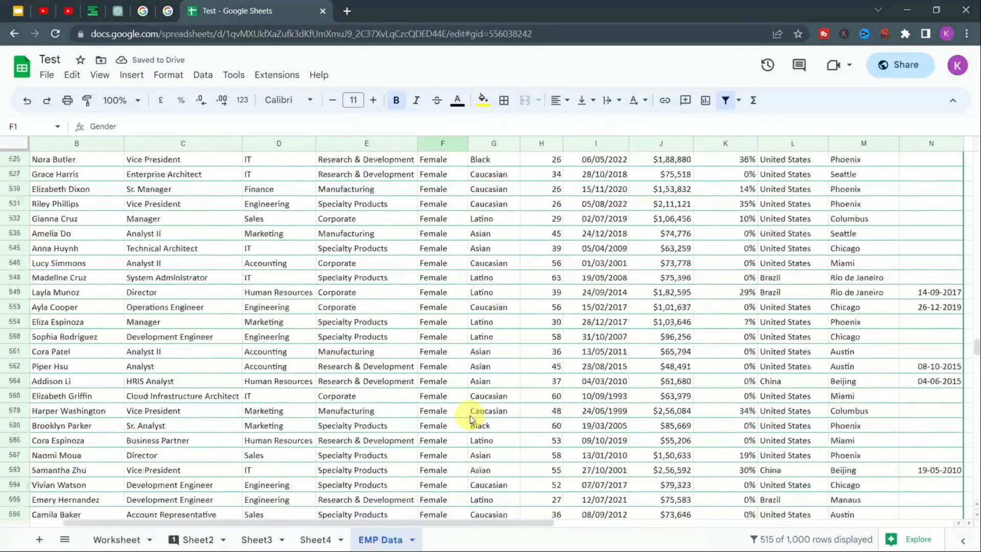
pyautogui.scroll(-20, 470, 415)
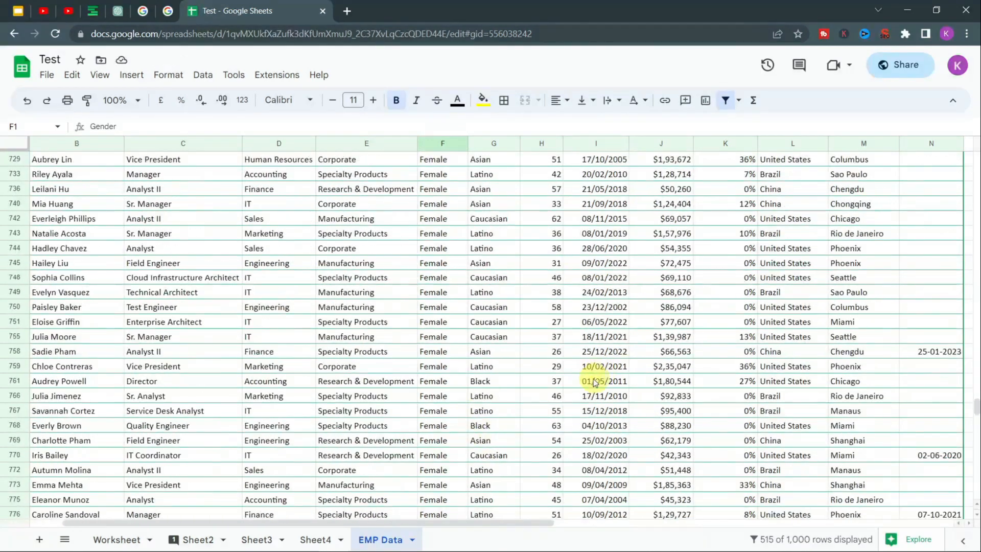
pyautogui.scroll(-15, 416, 412)
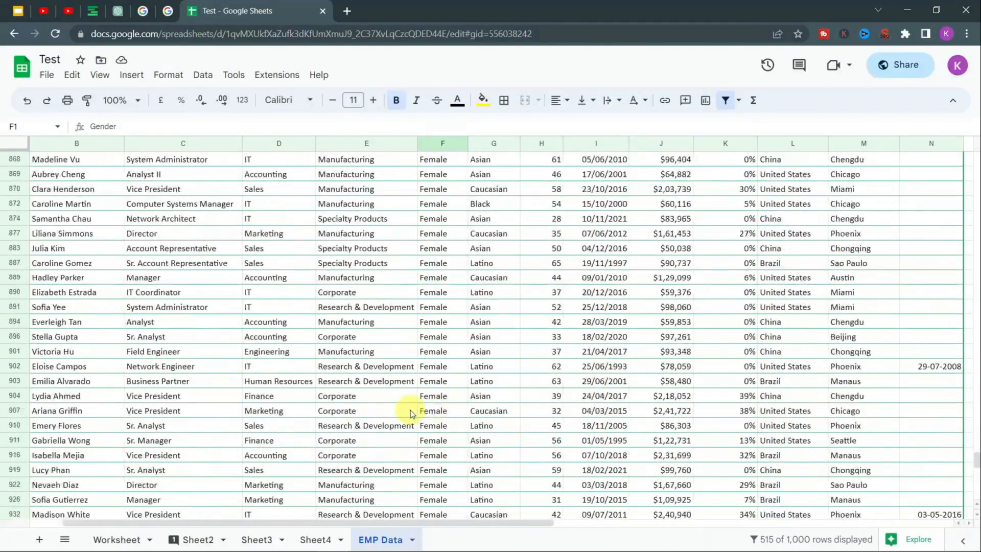
pyautogui.scroll(20, 410, 412)
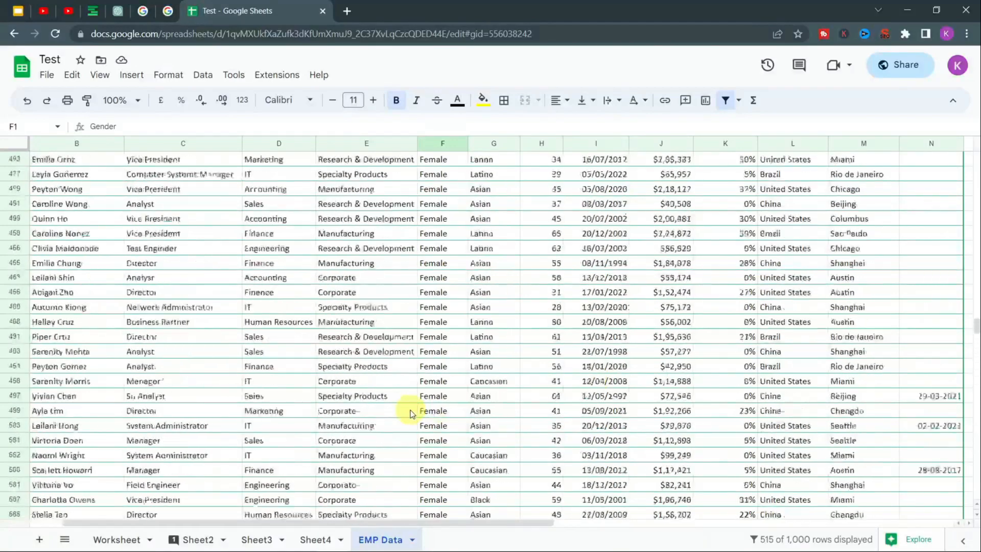
pyautogui.scroll(20, 410, 412)
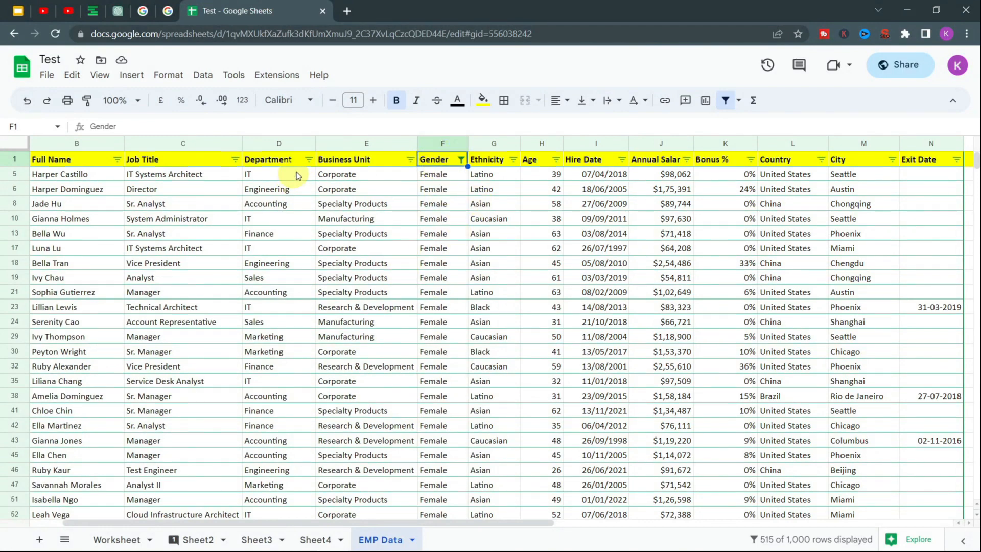
# Step: Filter the Department column by values, clearing all selected values and keeping only Human Resources
pyautogui.click(308, 160)
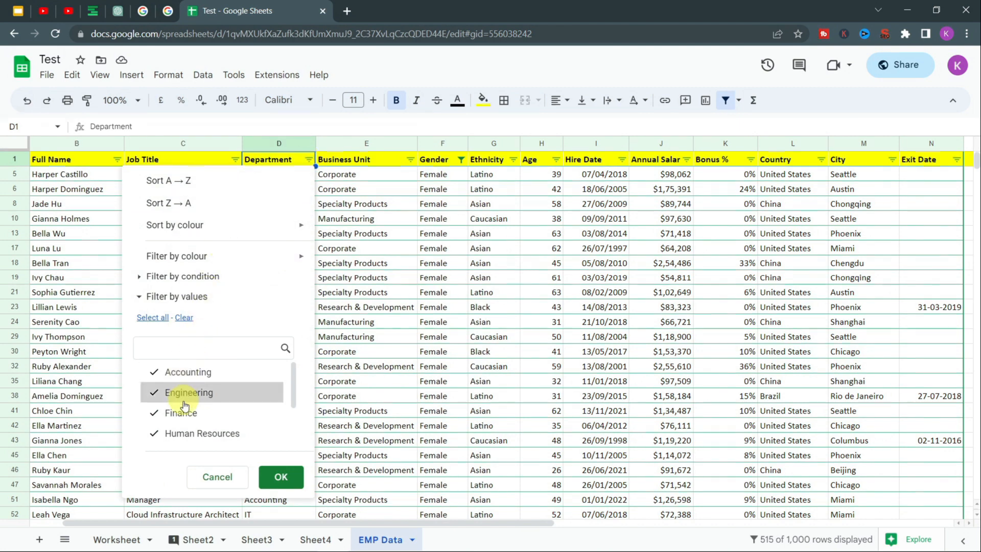
pyautogui.scroll(-3, 186, 408)
pyautogui.scroll(3, 185, 398)
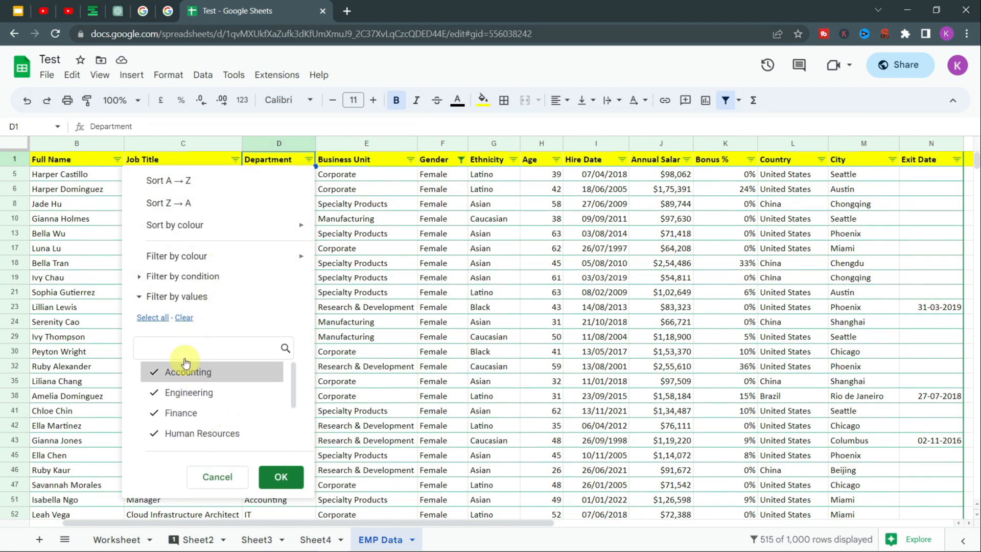
pyautogui.click(181, 318)
pyautogui.scroll(-3, 225, 408)
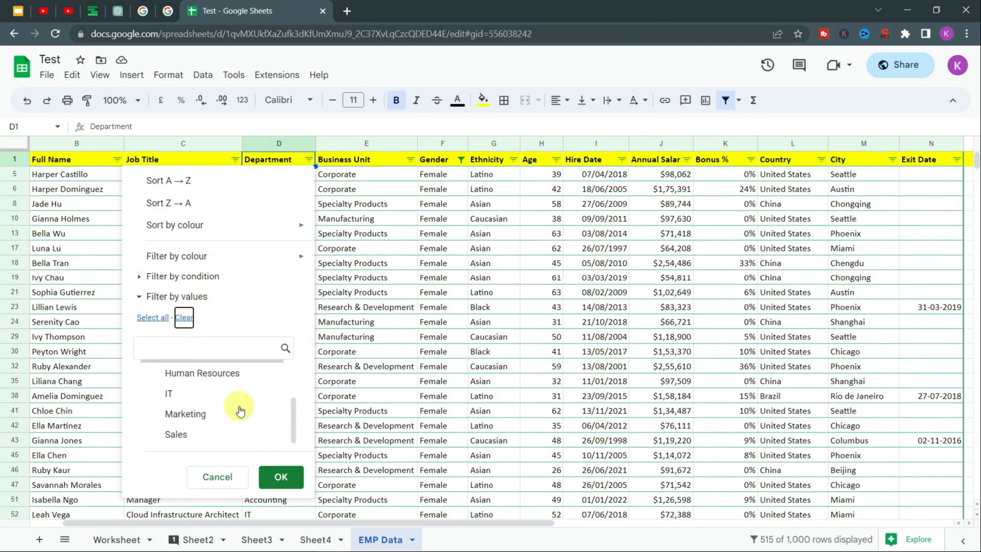
pyautogui.click(225, 376)
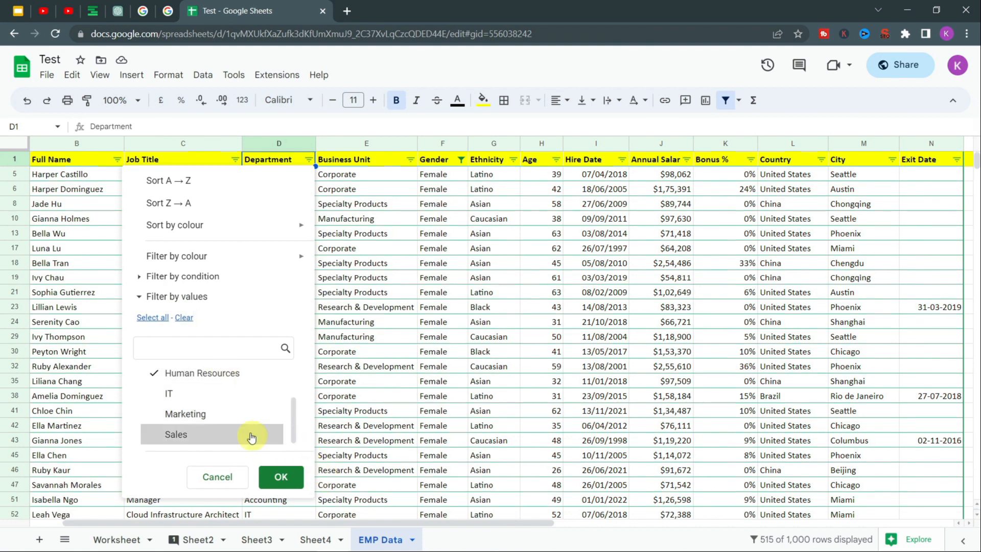
pyautogui.click(270, 472)
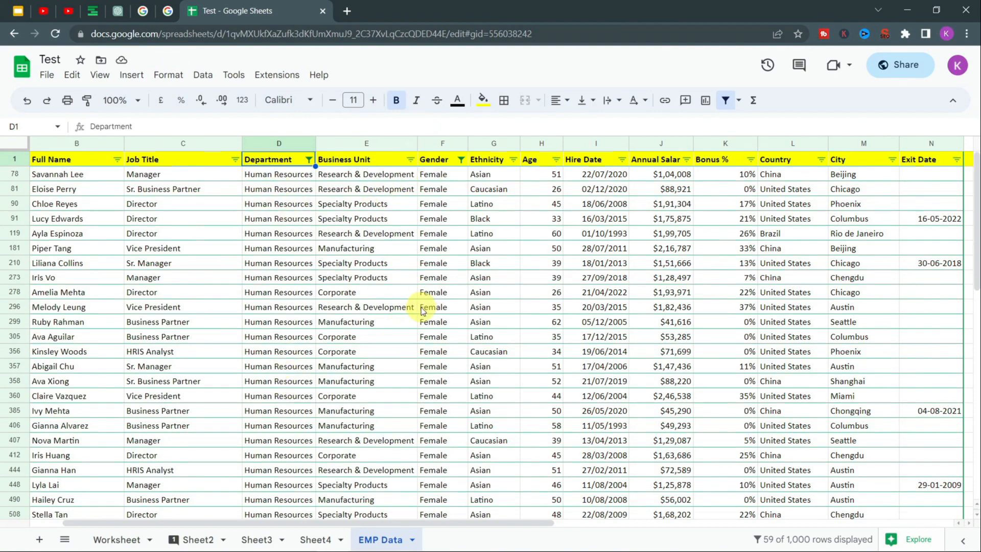
pyautogui.scroll(-10, 421, 306)
pyautogui.scroll(10, 423, 308)
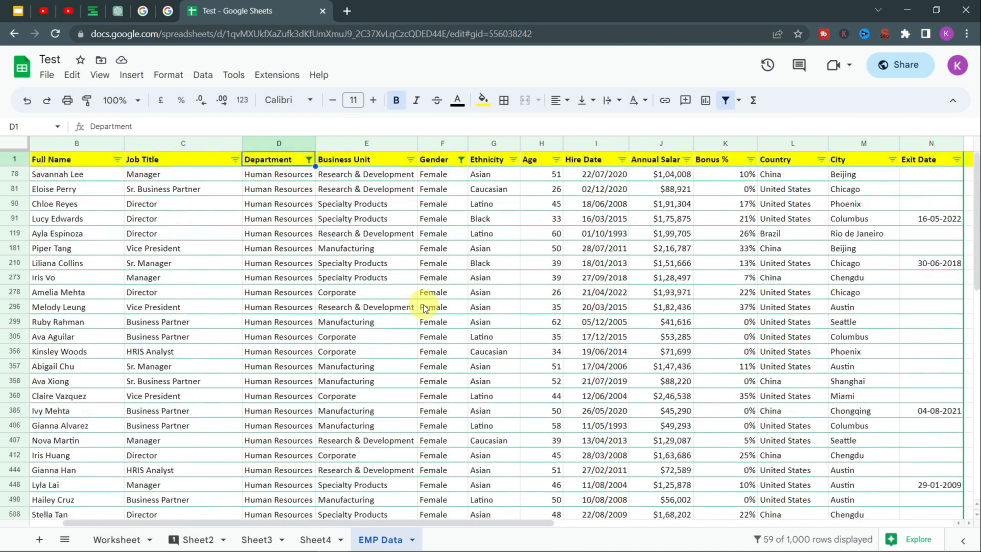
# Step: Filter the Age column by values, clearing all selections and keeping only 26, 28, 29 and 30
pyautogui.click(556, 161)
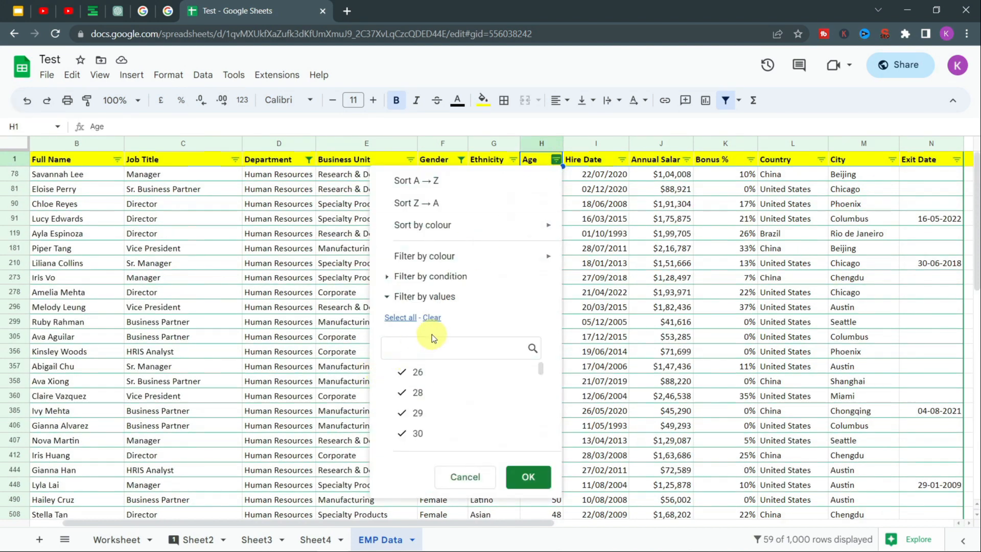
pyautogui.click(432, 317)
pyautogui.scroll(-5, 431, 388)
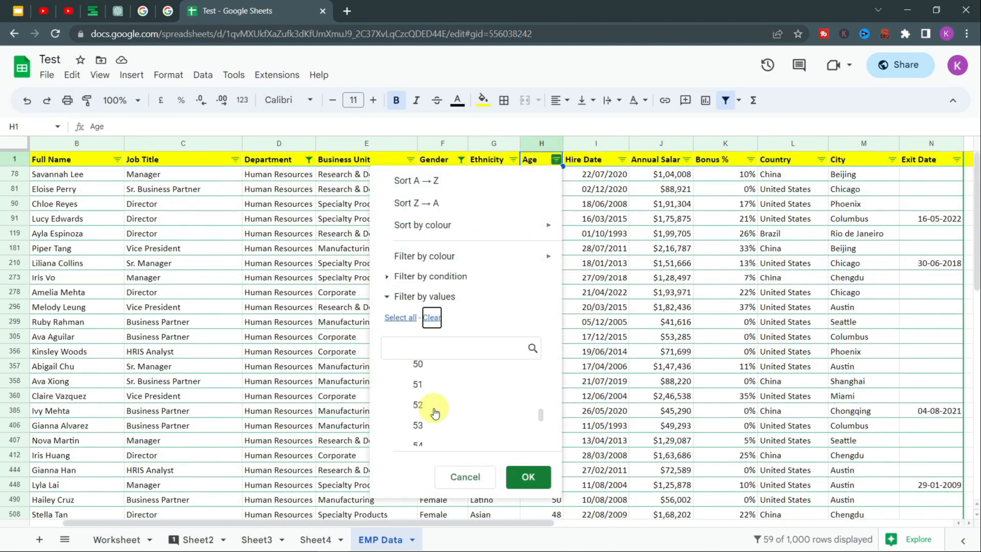
pyautogui.scroll(5, 430, 414)
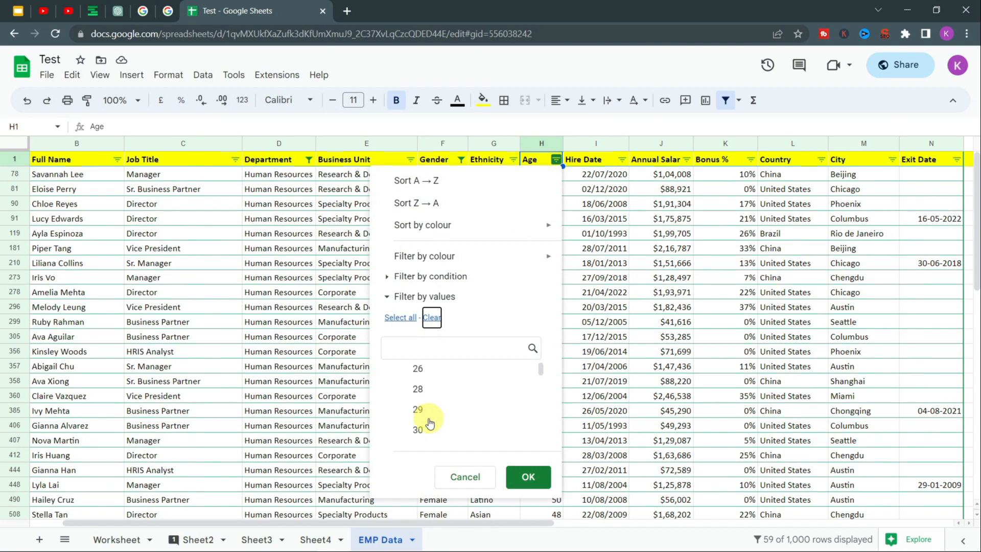
pyautogui.click(416, 370)
pyautogui.click(418, 392)
pyautogui.click(426, 416)
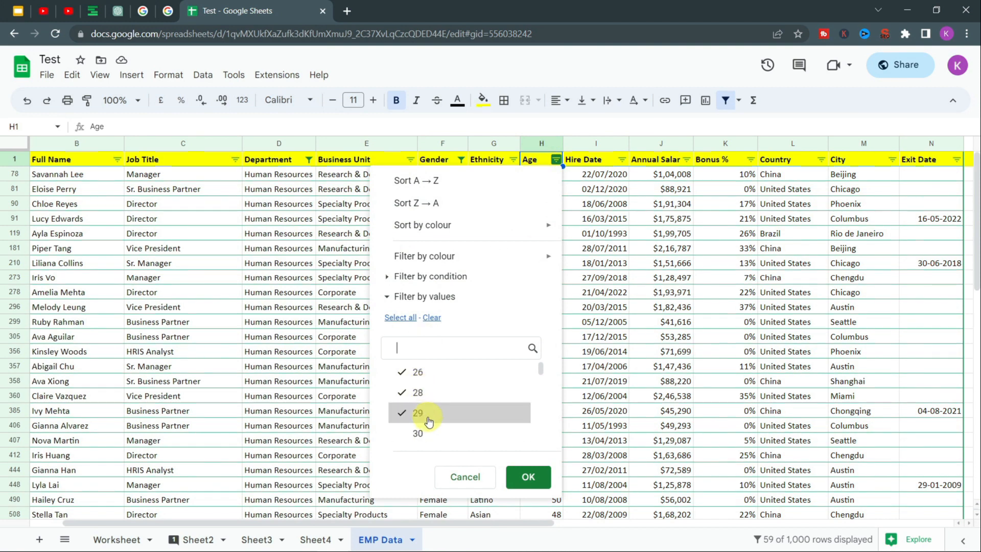
pyautogui.click(422, 432)
pyautogui.scroll(-2, 462, 393)
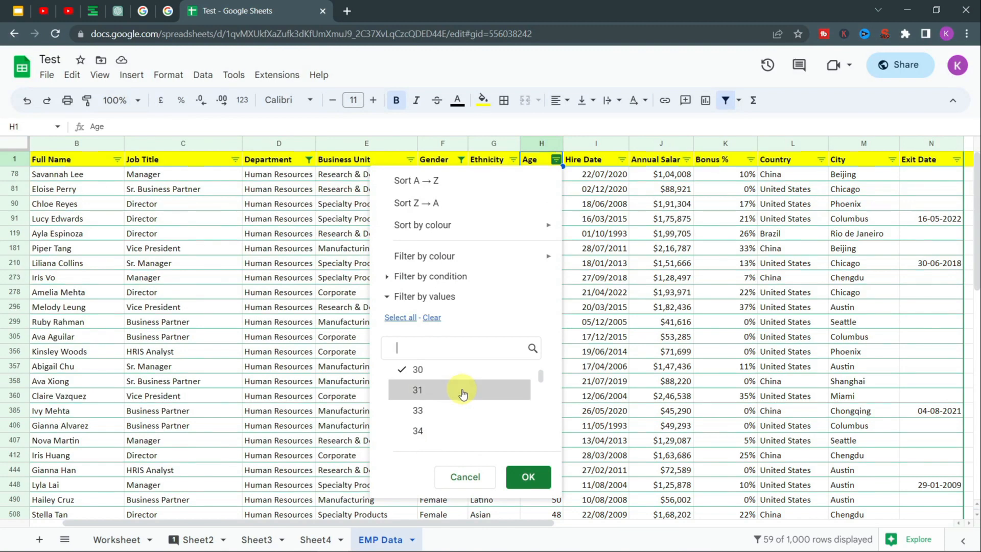
pyautogui.scroll(2, 461, 394)
pyautogui.click(544, 481)
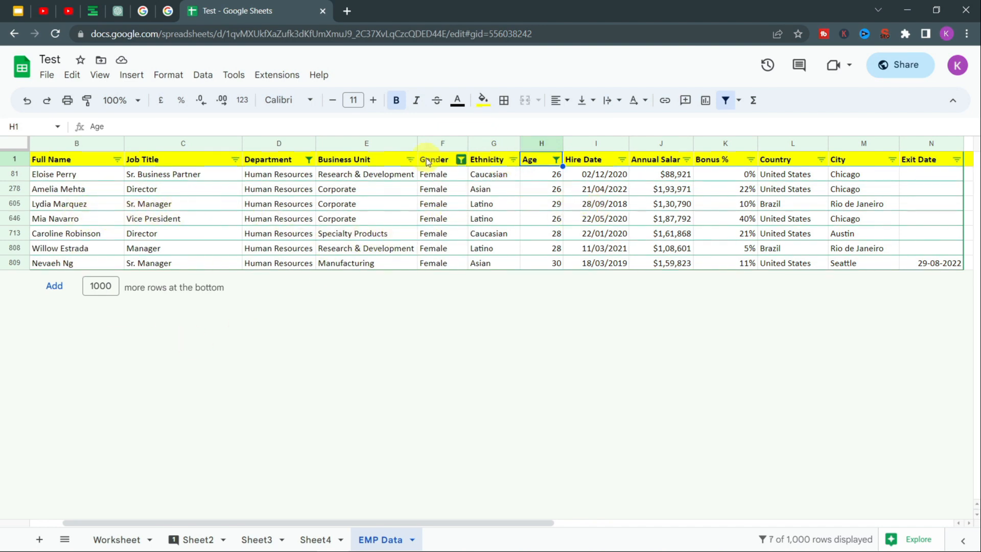
# Step: Select the whole EMP Data sheet and remove its filter
pyautogui.click(17, 145)
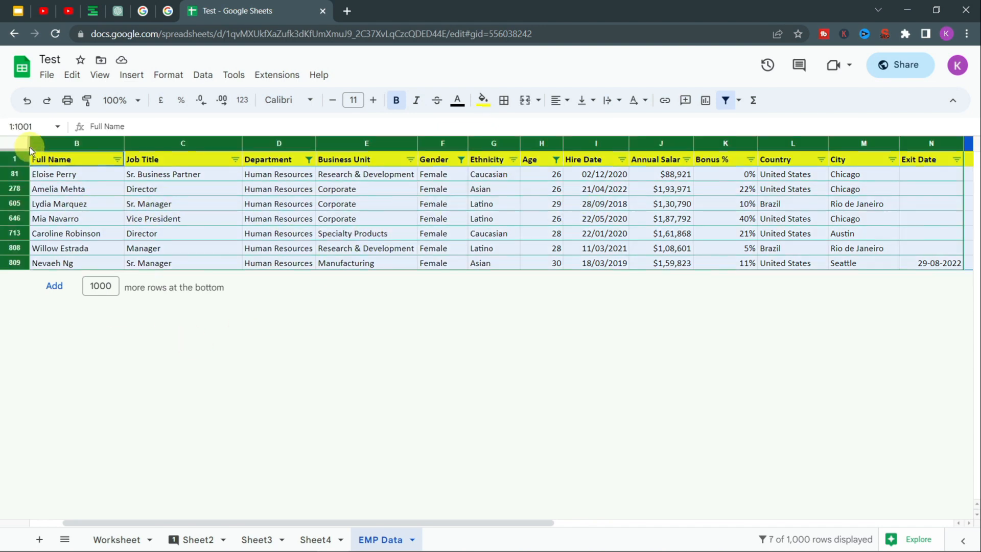
pyautogui.click(734, 101)
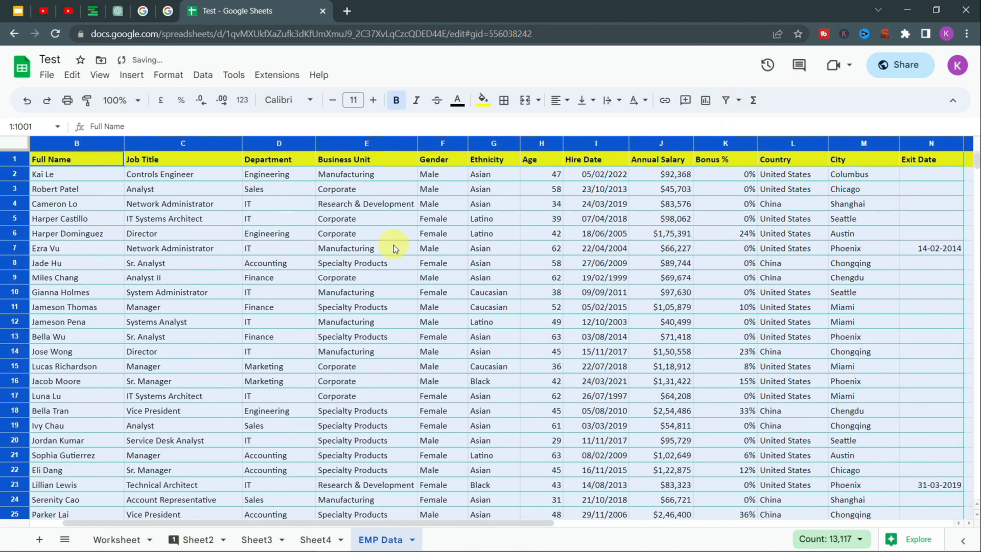
pyautogui.click(393, 245)
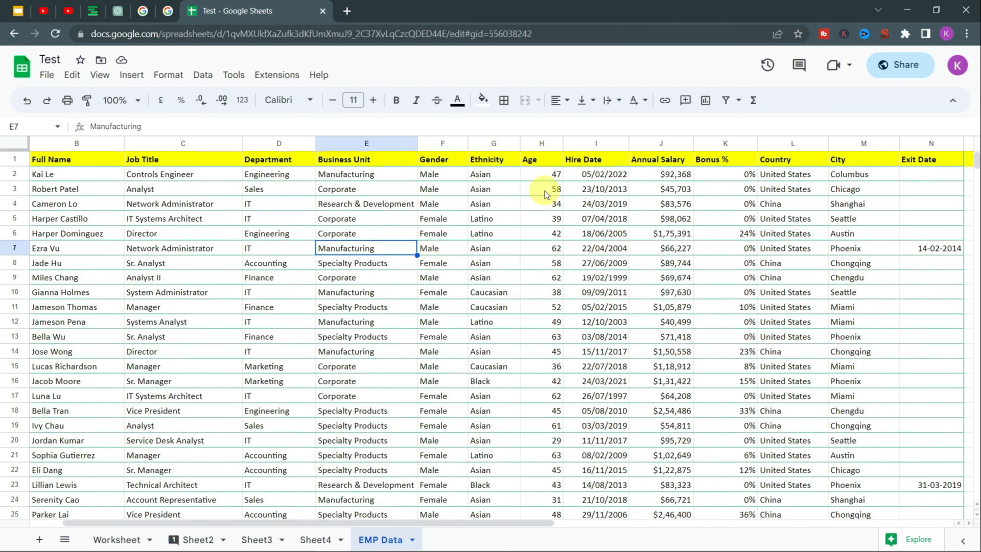
pyautogui.scroll(-20, 222, 280)
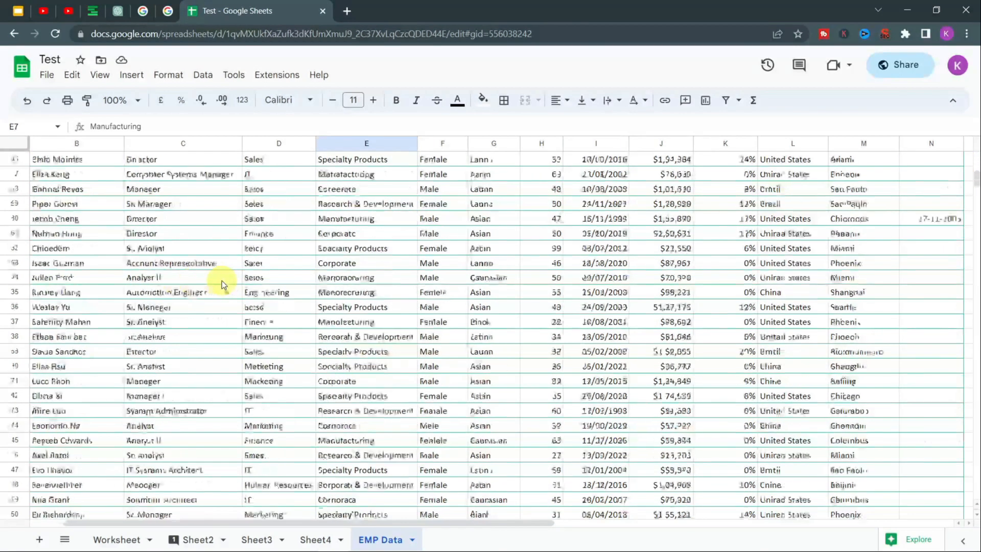
pyautogui.scroll(15, 222, 280)
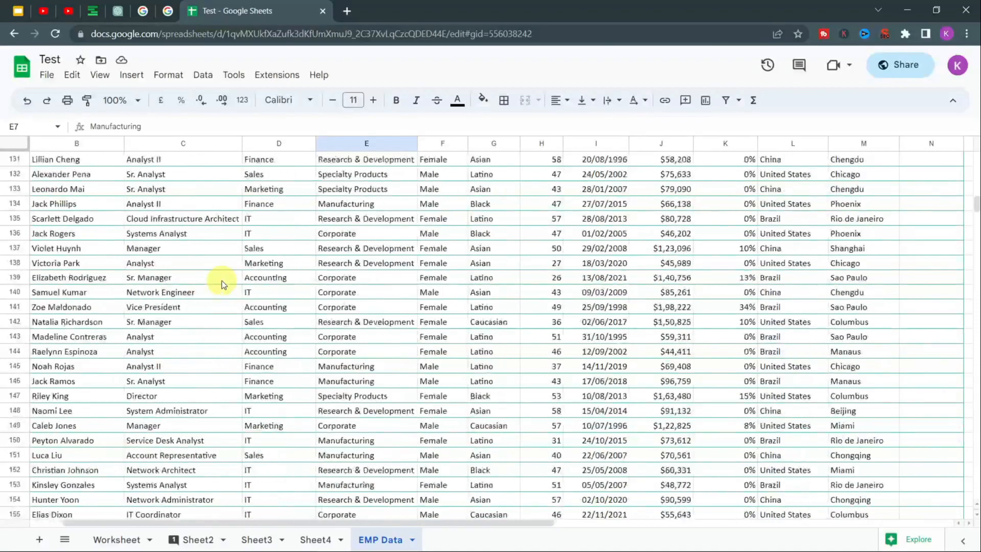
pyautogui.scroll(20, 222, 281)
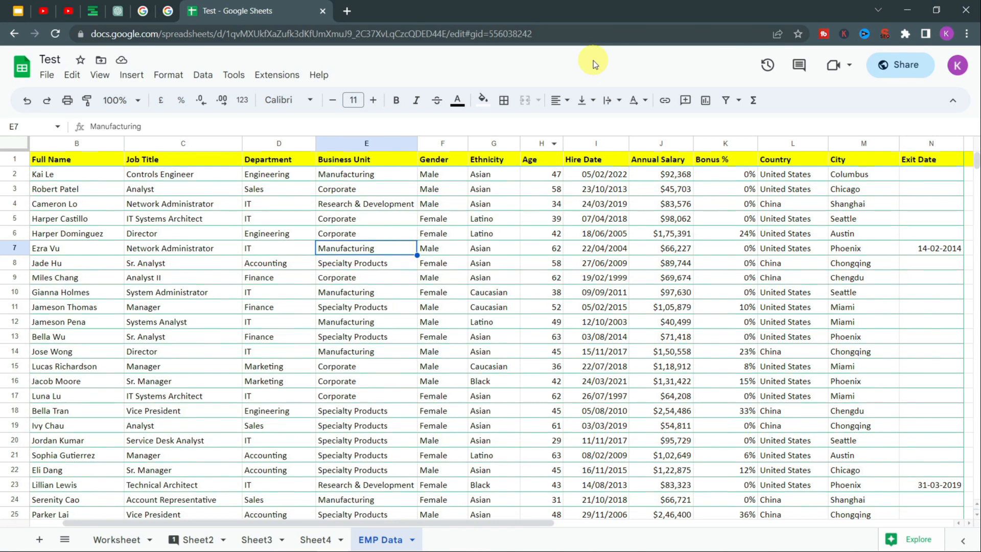
pyautogui.moveTo(364, 541)
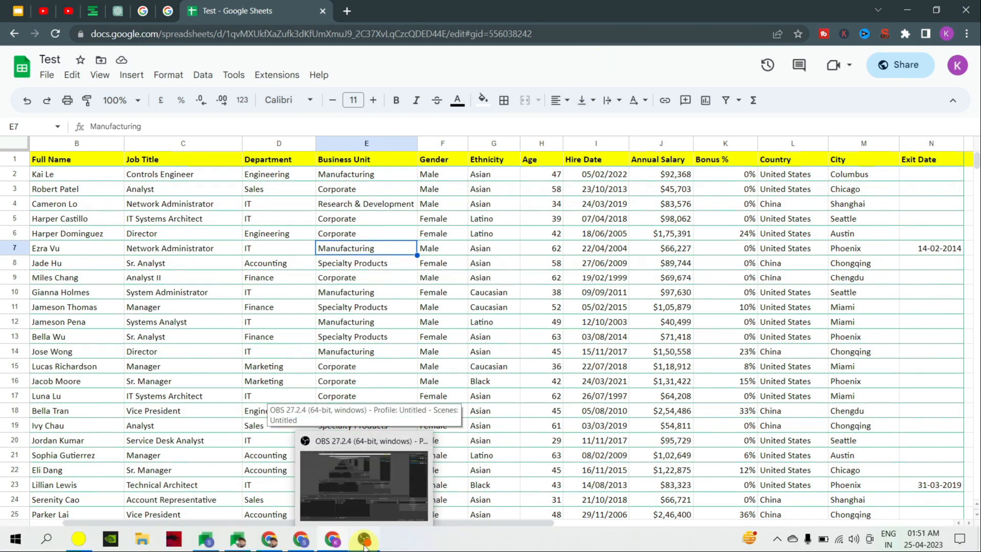